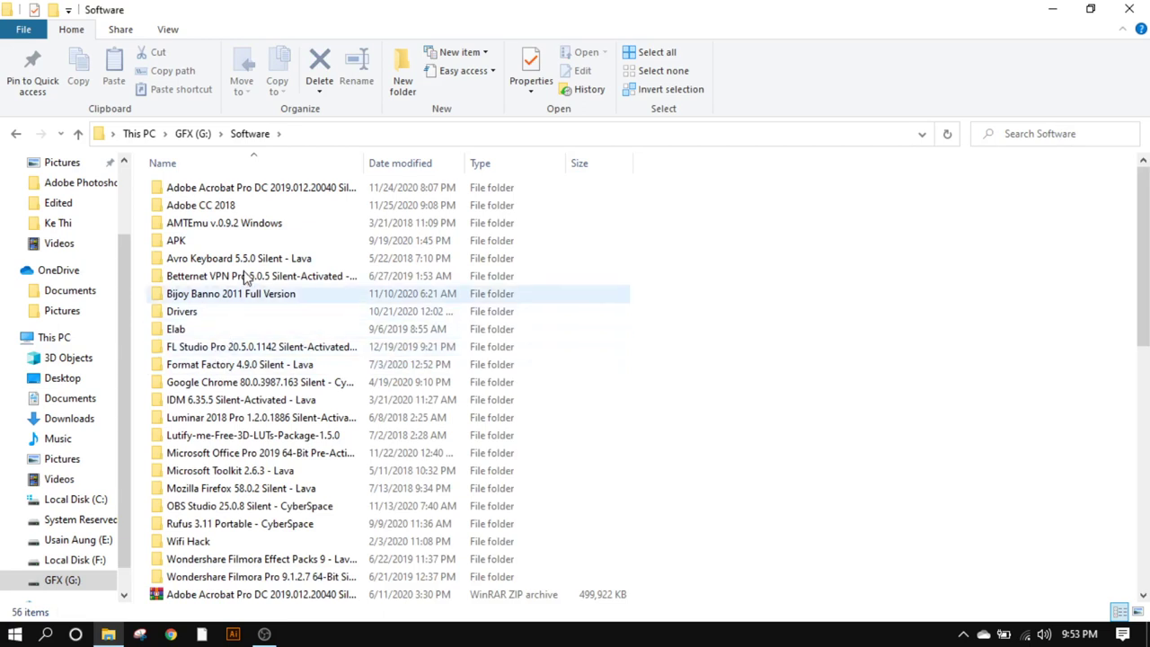
- Open the Read Me First - Lava text file inside the innermost Adobe Photoshop CC 2018 64-Bit - Lava folder of Adobe CC 2018
double_click(201, 206)
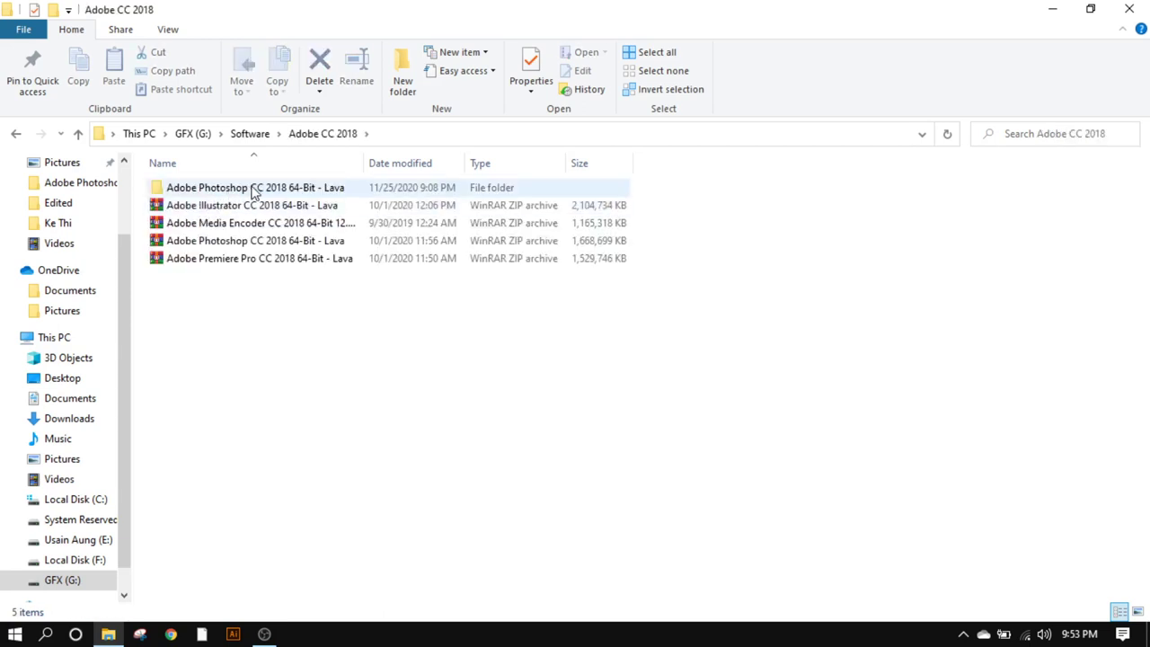
double_click(254, 188)
click(255, 188)
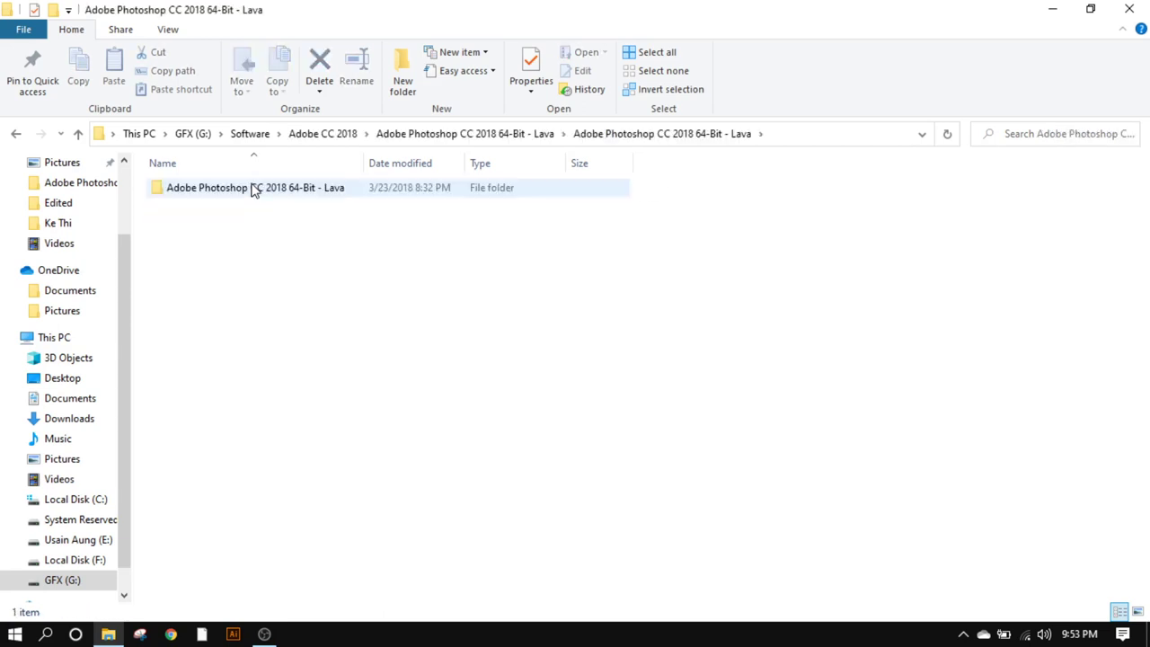
double_click(255, 188)
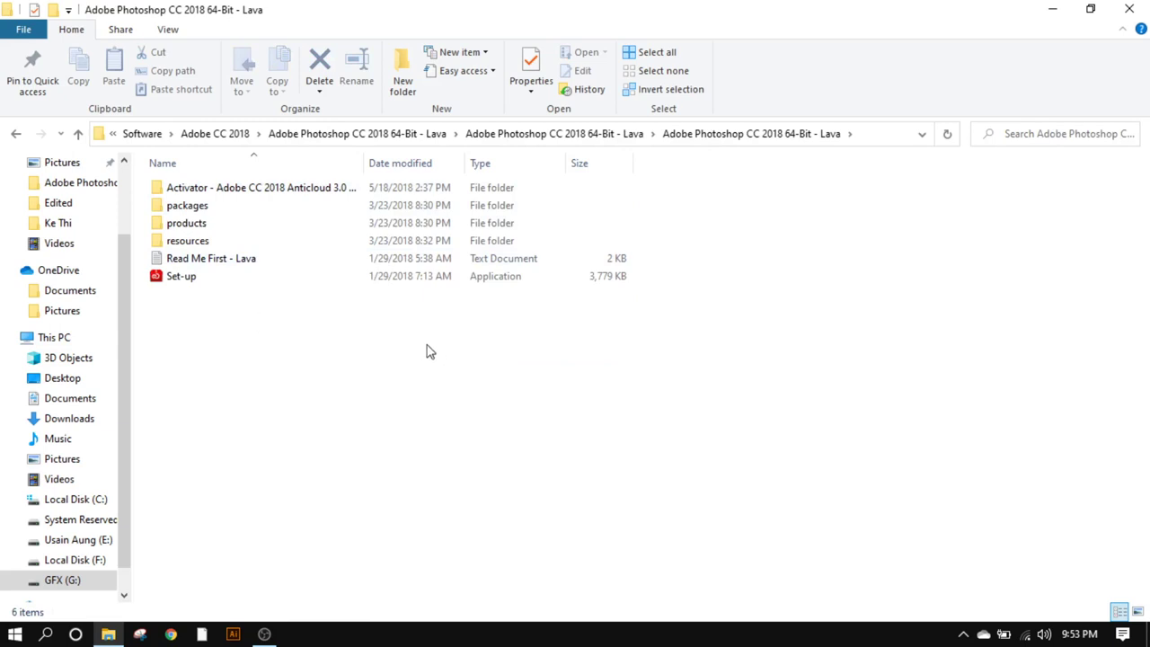
double_click(206, 259)
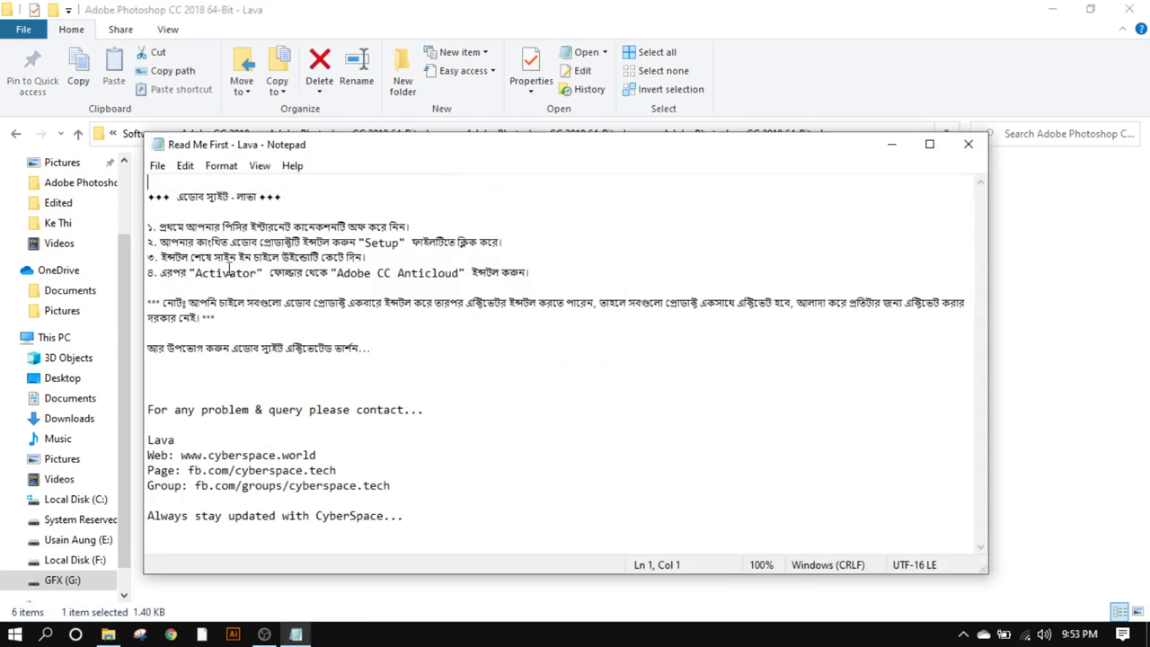
- Highlight the first instruction in the read-me and disconnect the computer from the wireless network
drag(149, 227, 236, 227)
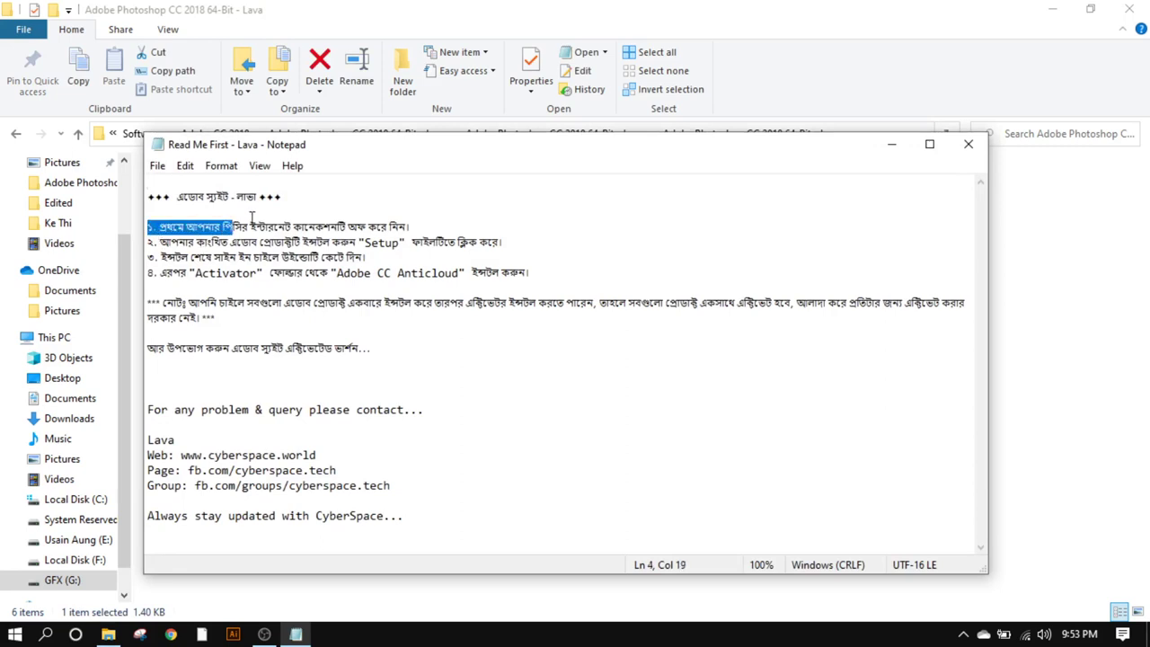
click(149, 226)
shift+click(412, 227)
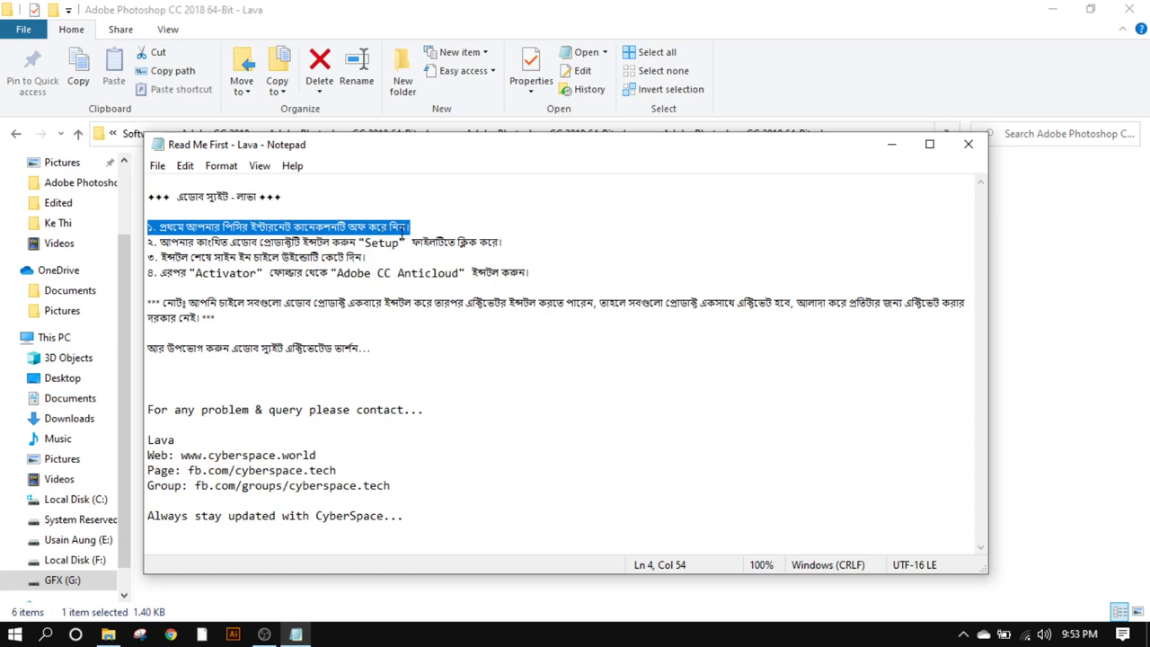
click(1025, 634)
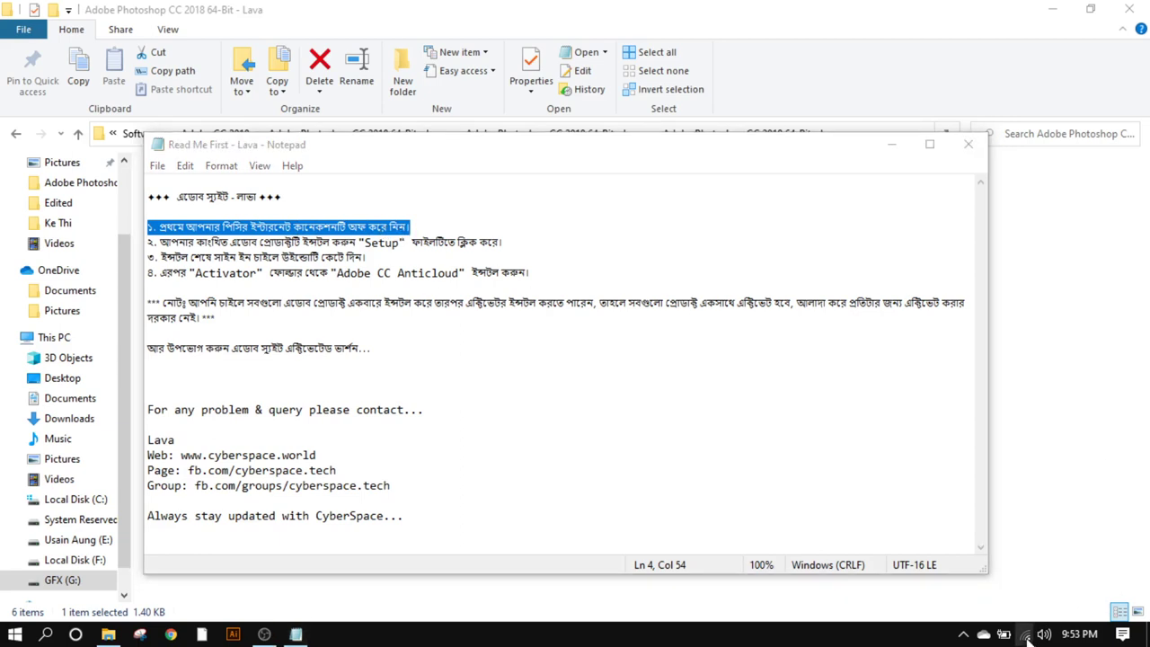
click(888, 593)
- Highlight the second instruction, about the Setup file, and close the read-me
click(149, 243)
drag(149, 243, 506, 245)
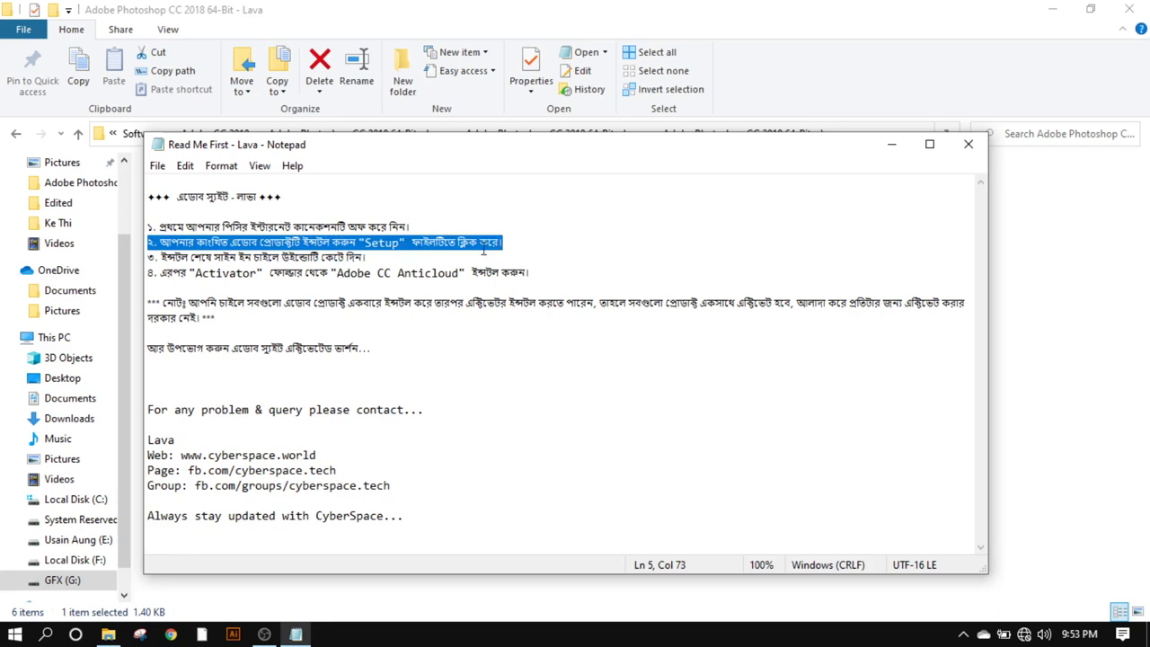
click(968, 144)
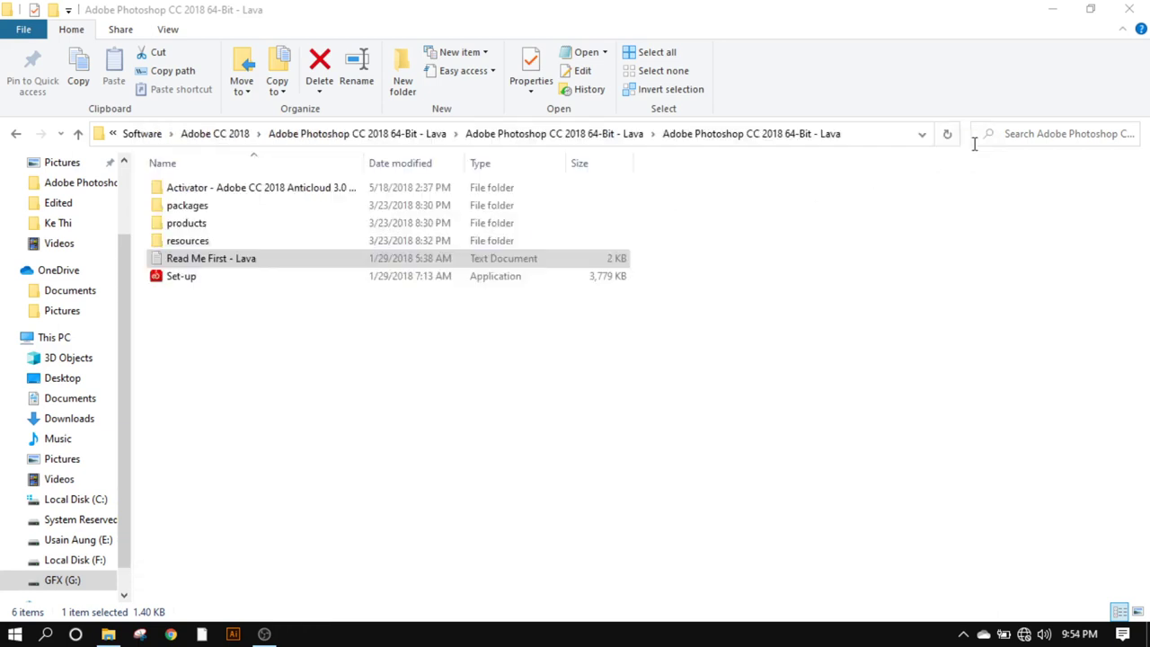
- Return to the Adobe CC 2018 folder and delete the extracted Adobe Photoshop CC 2018 64-Bit - Lava folder
click(83, 131)
click(80, 133)
click(80, 133)
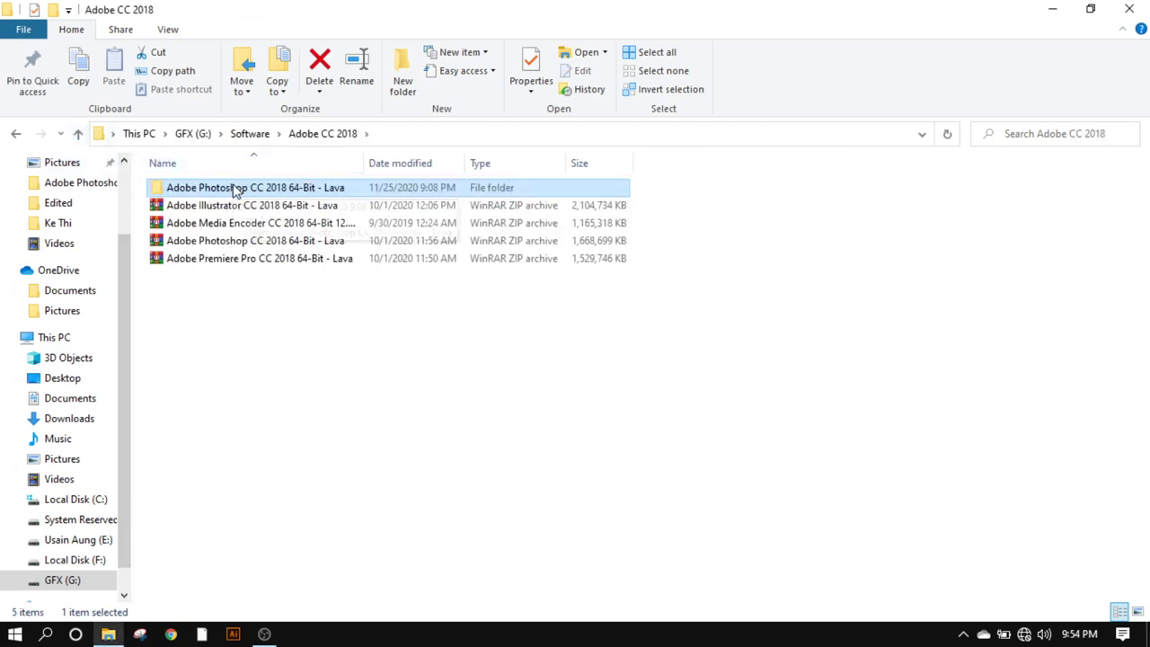
key(Delete)
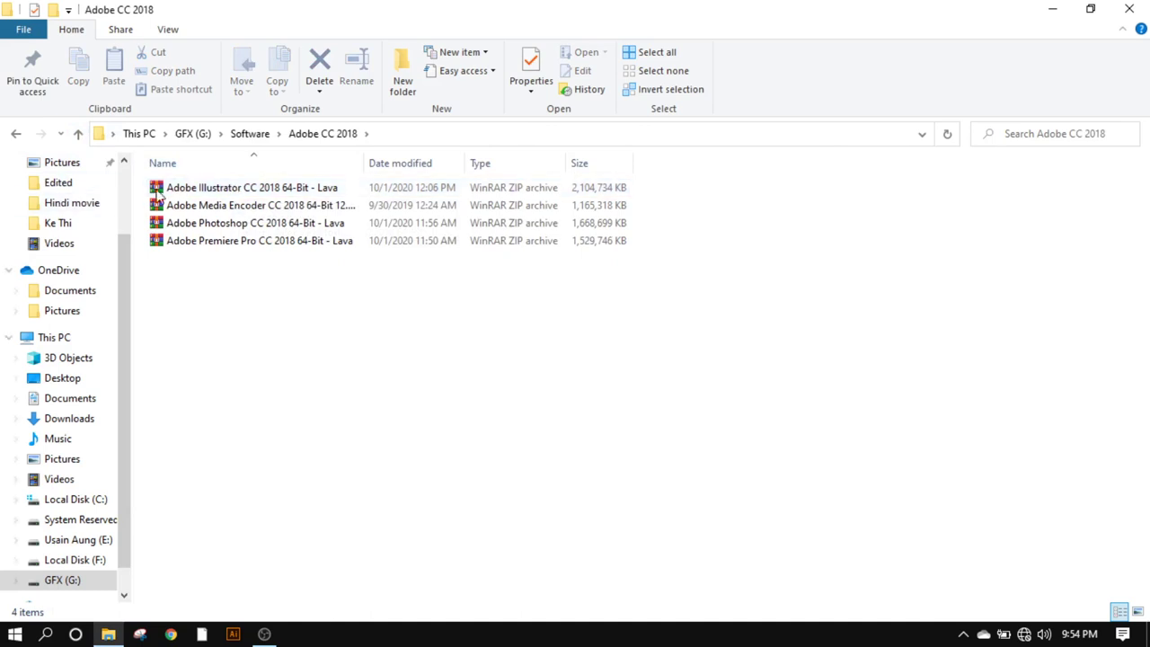
drag(187, 191, 231, 228)
click(180, 232)
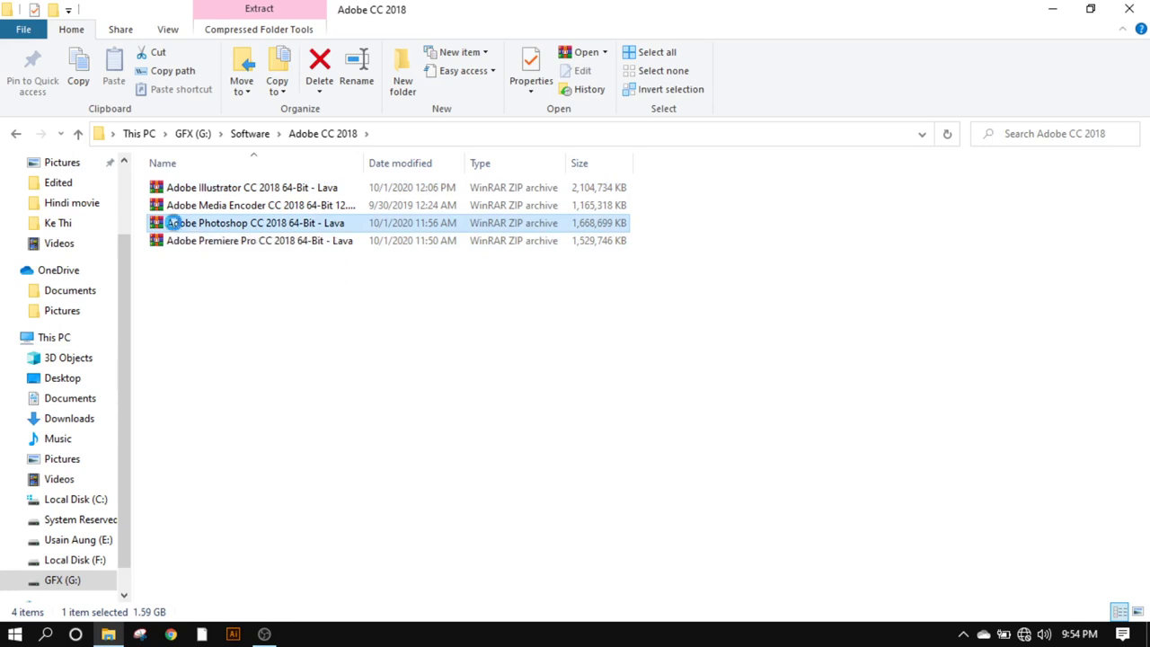
right_click(175, 230)
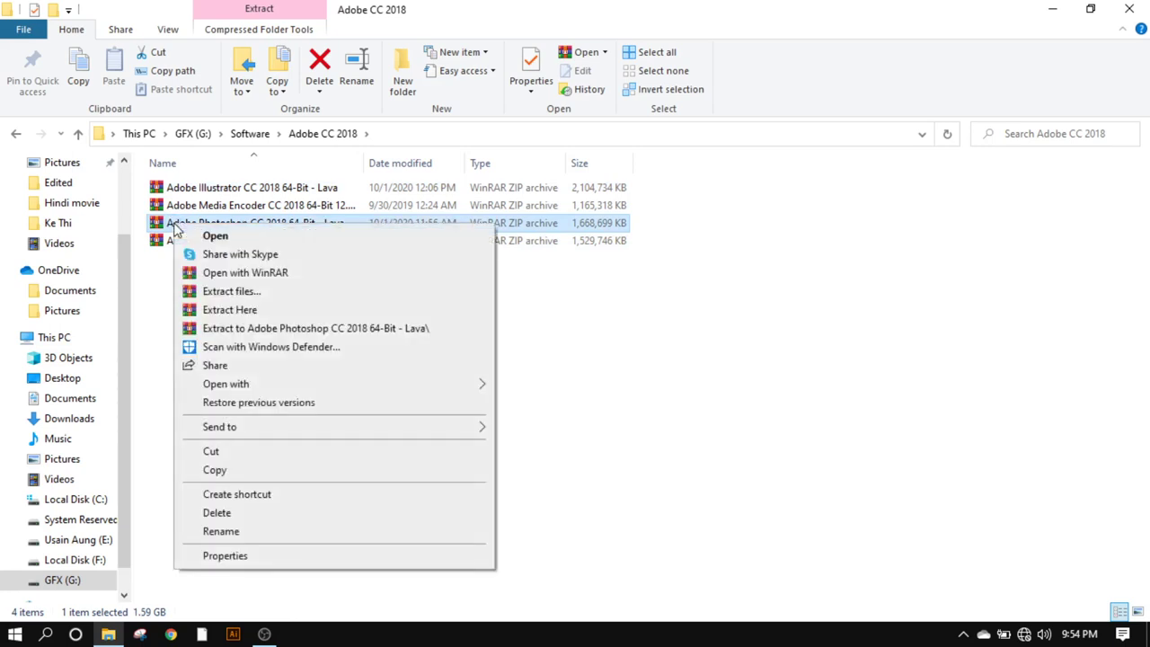
click(226, 292)
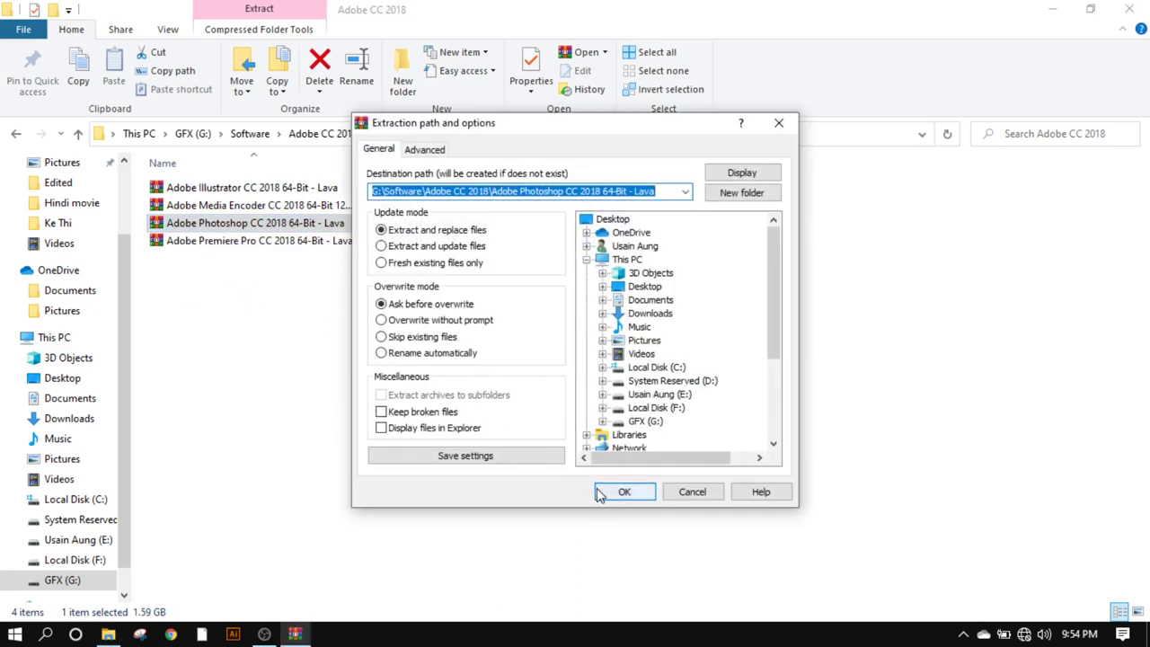
click(690, 495)
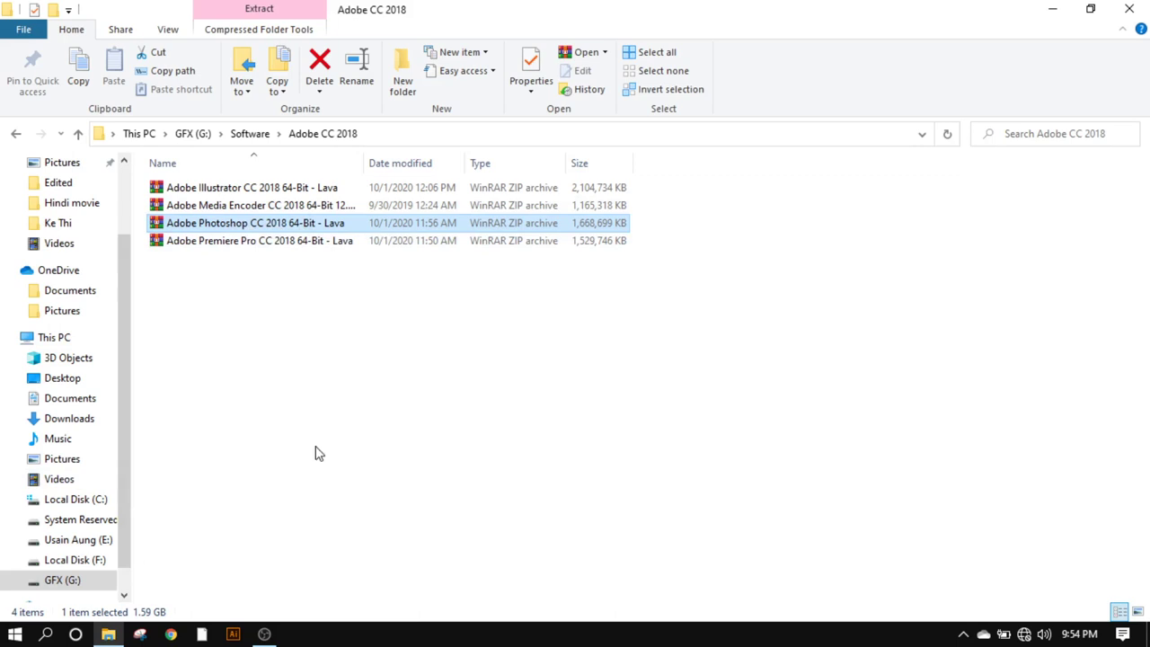
- Turn off real-time protection in the Windows Security virus and threat protection settings, then close Windows Security and Settings
click(13, 634)
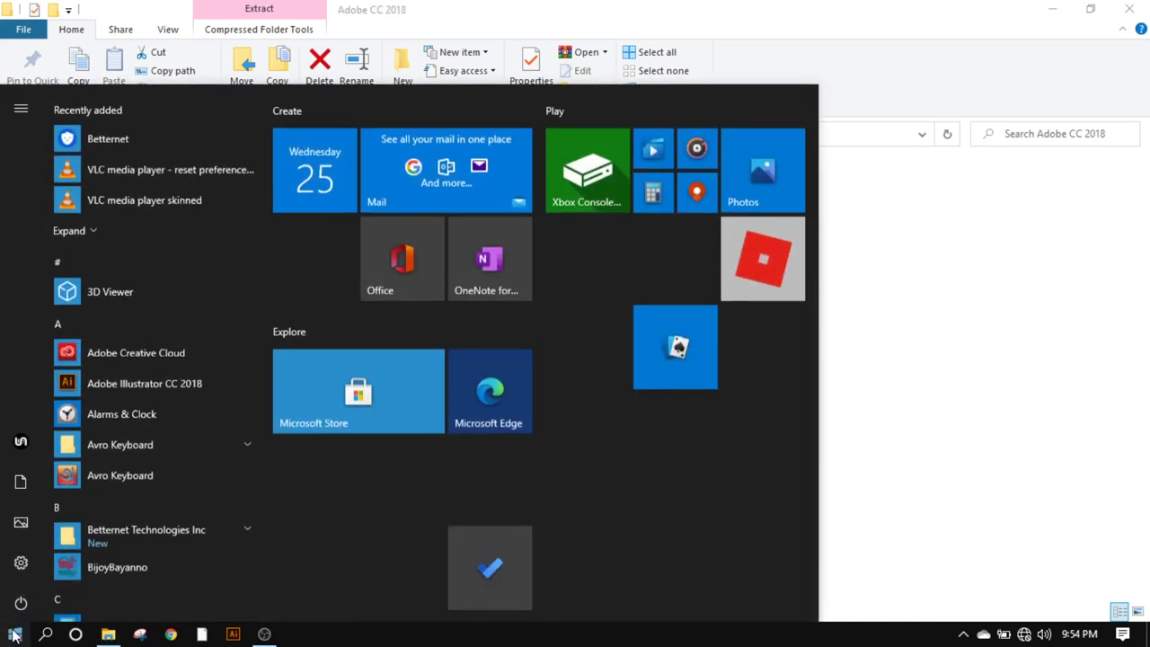
click(20, 566)
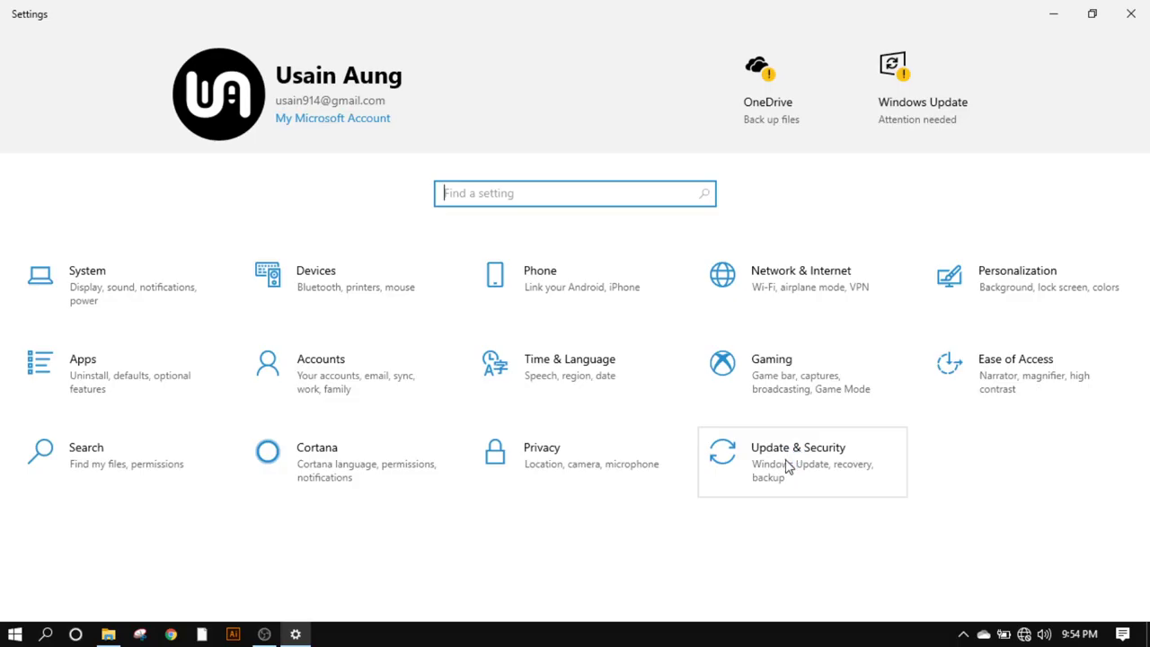
click(785, 465)
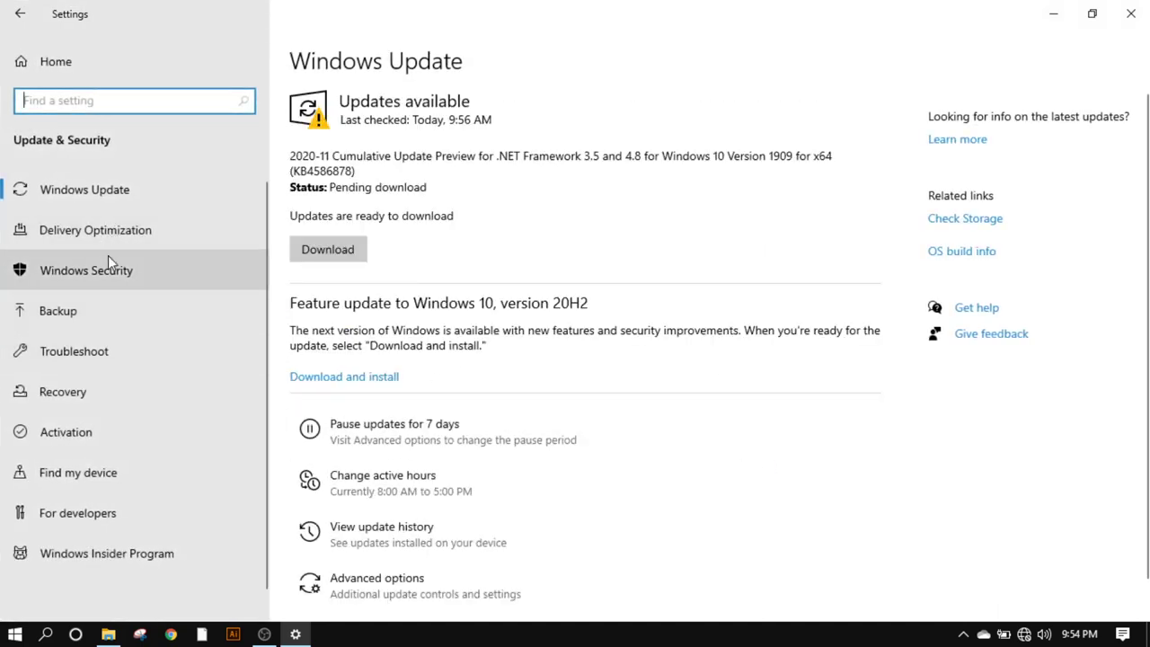
click(87, 272)
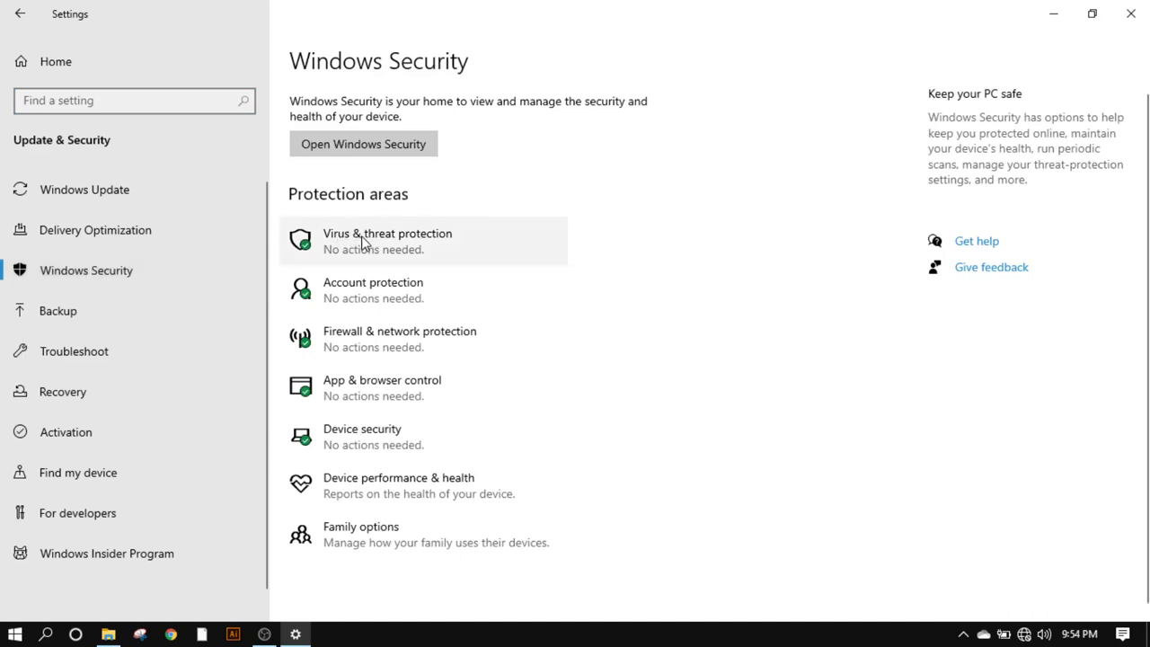
click(362, 241)
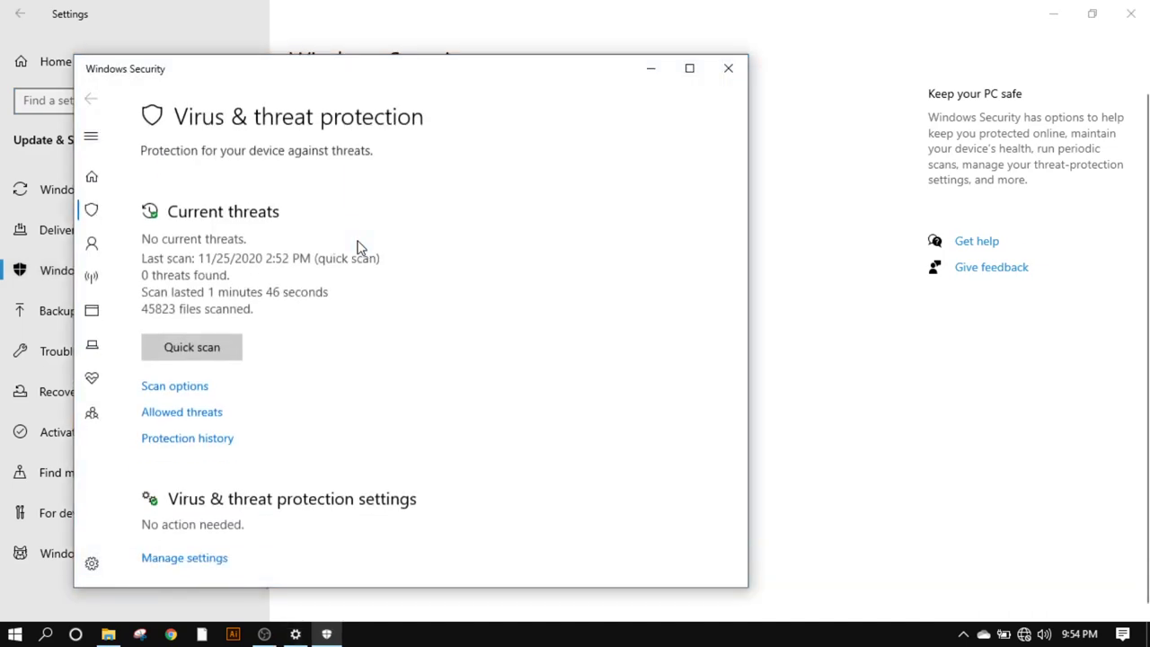
scroll(275, 437, down, 1)
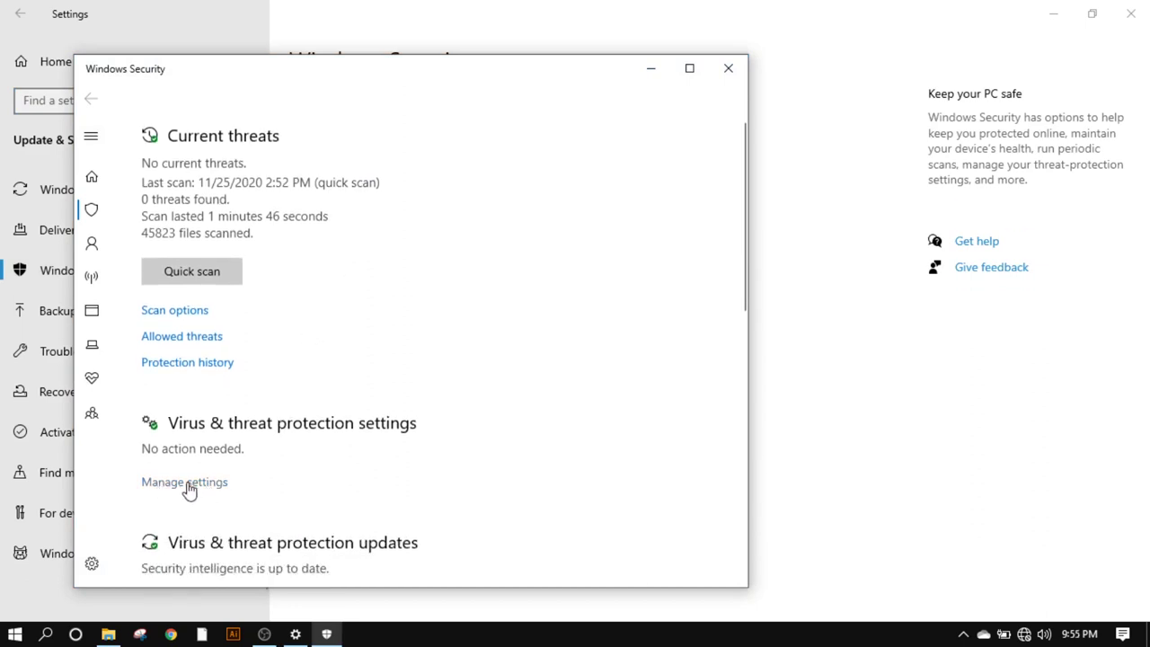
scroll(196, 490, up, 1)
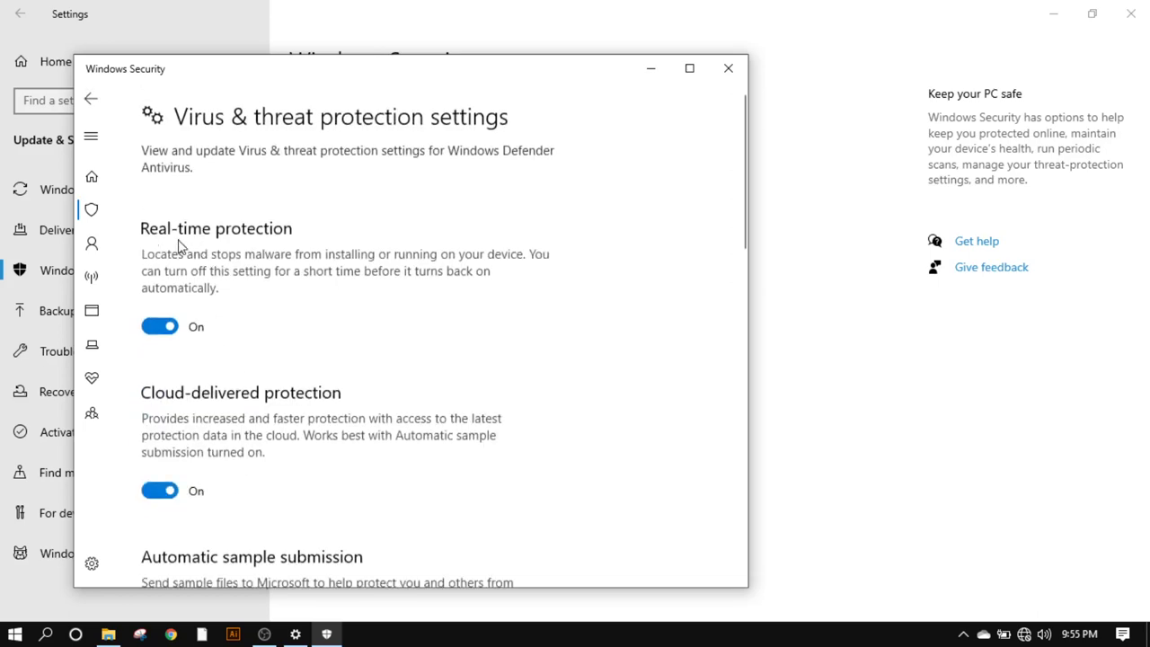
click(159, 327)
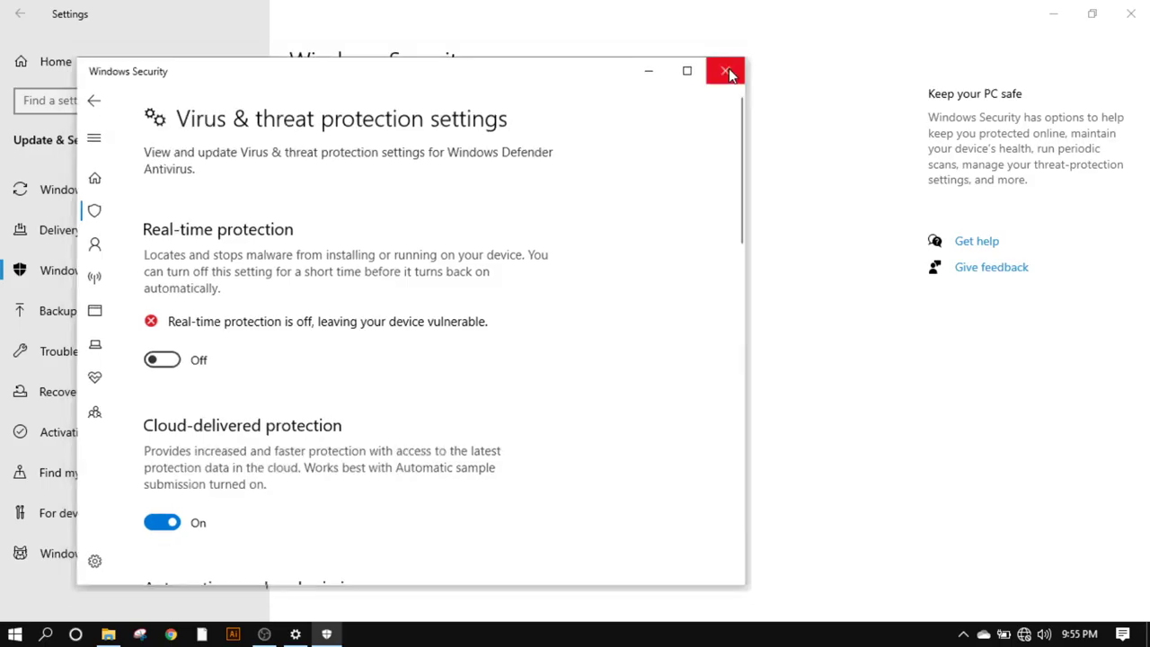
click(728, 70)
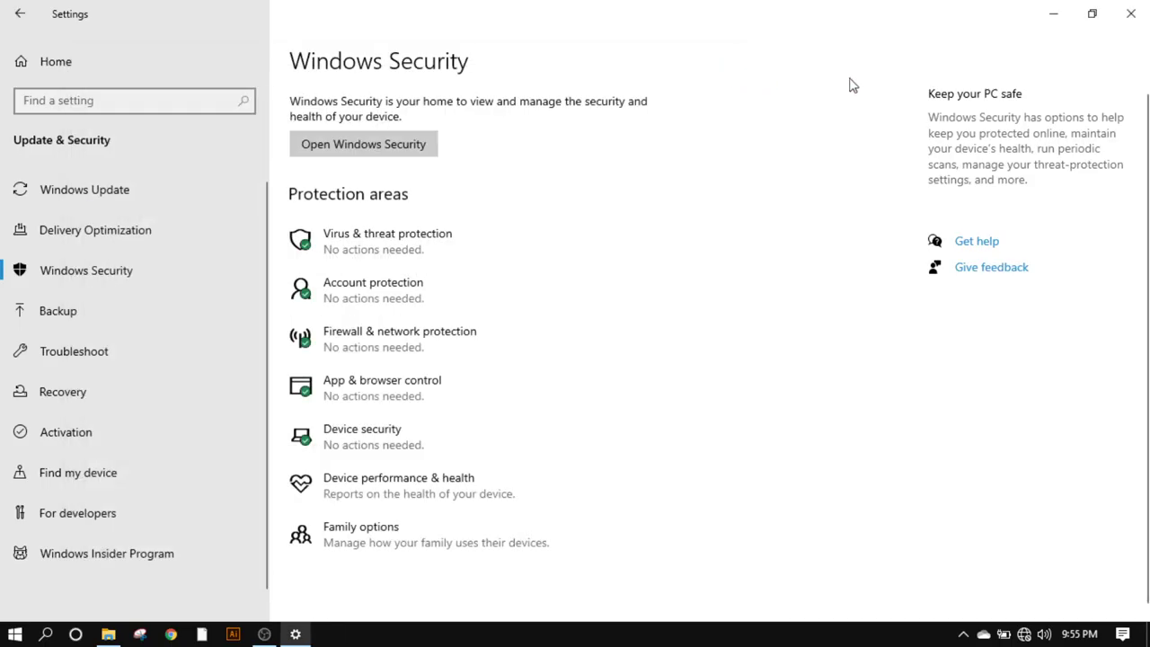
click(1133, 8)
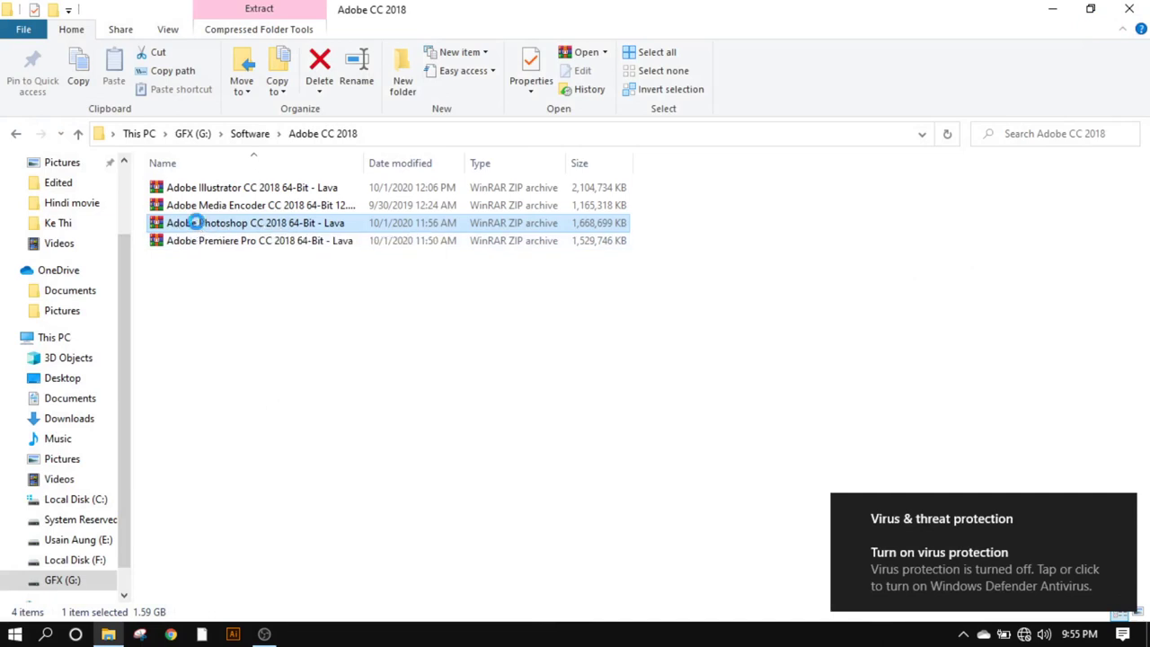
- Extract the Adobe Photoshop CC 2018 64-Bit - Lava archive with WinRAR, keeping the default destination path and options
right_click(198, 227)
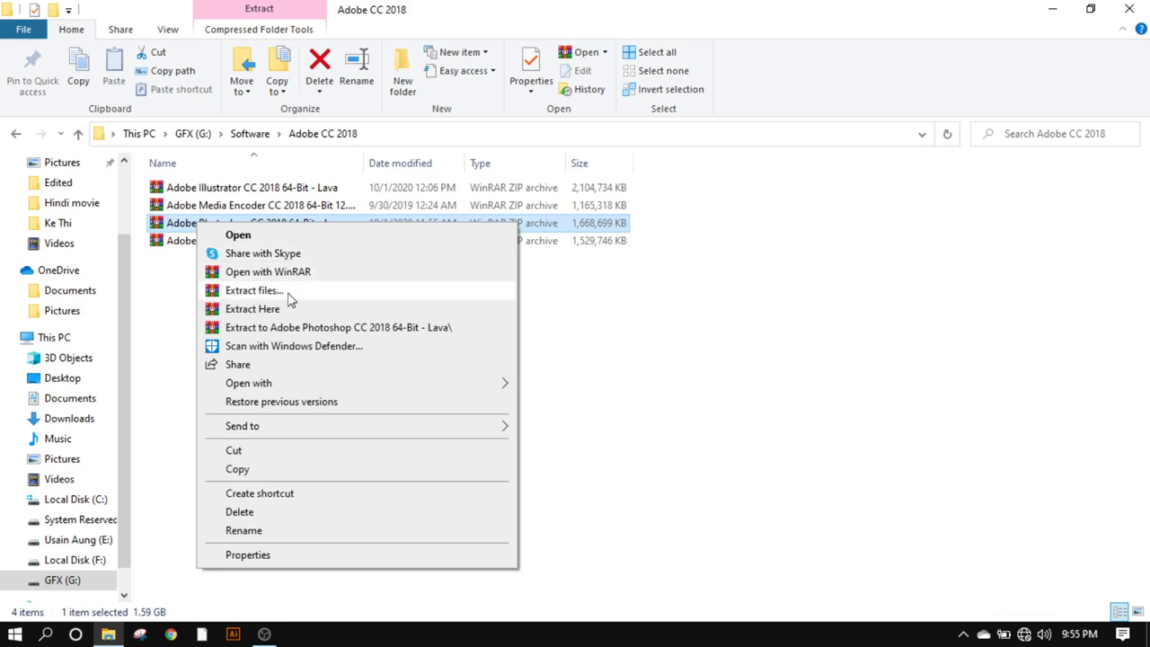
right_click(165, 227)
right_click(165, 227)
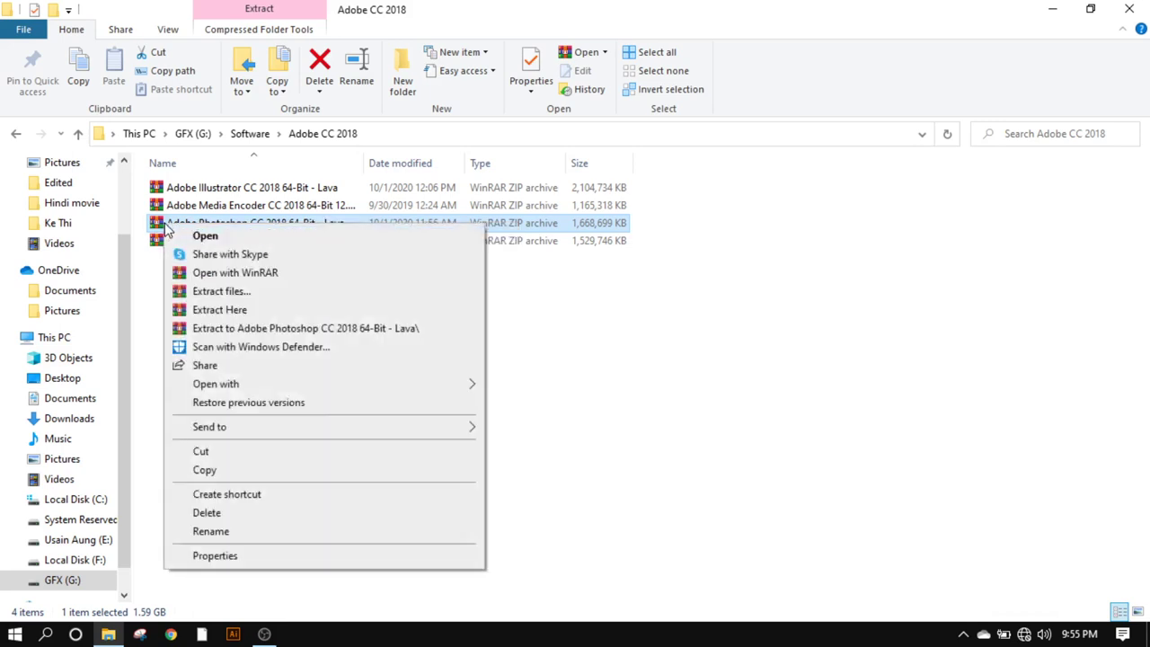
click(231, 294)
click(629, 497)
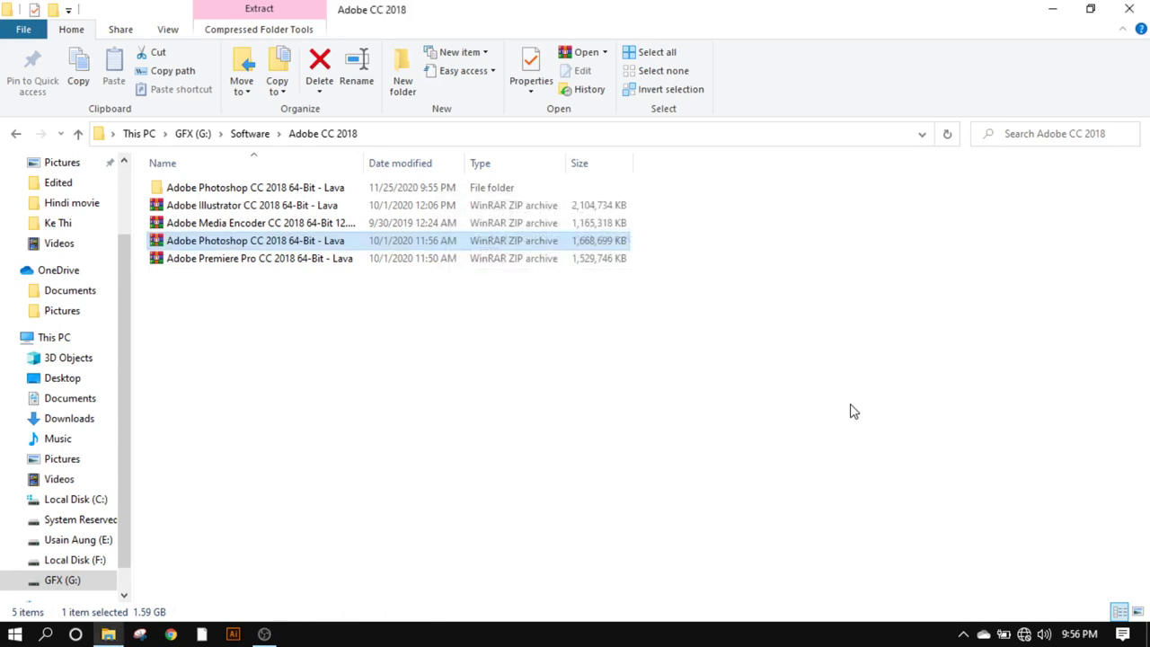
- Refresh the Adobe CC 2018 folder and open the innermost extracted Adobe Photoshop CC 2018 64-Bit - Lava folder
right_click(450, 350)
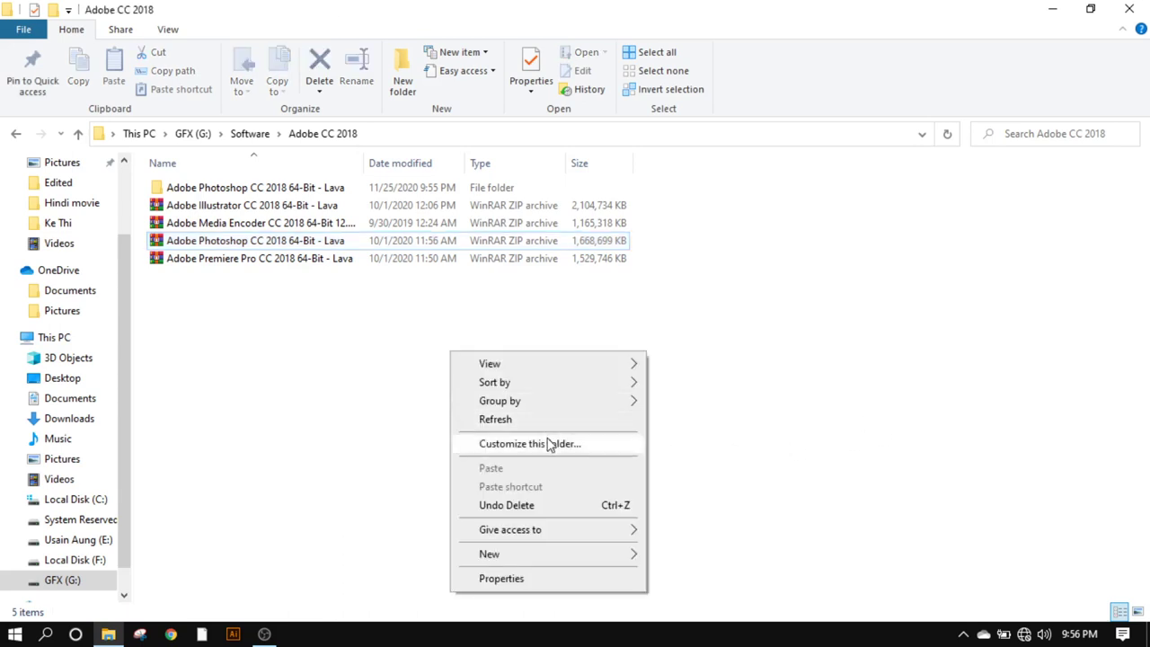
click(525, 419)
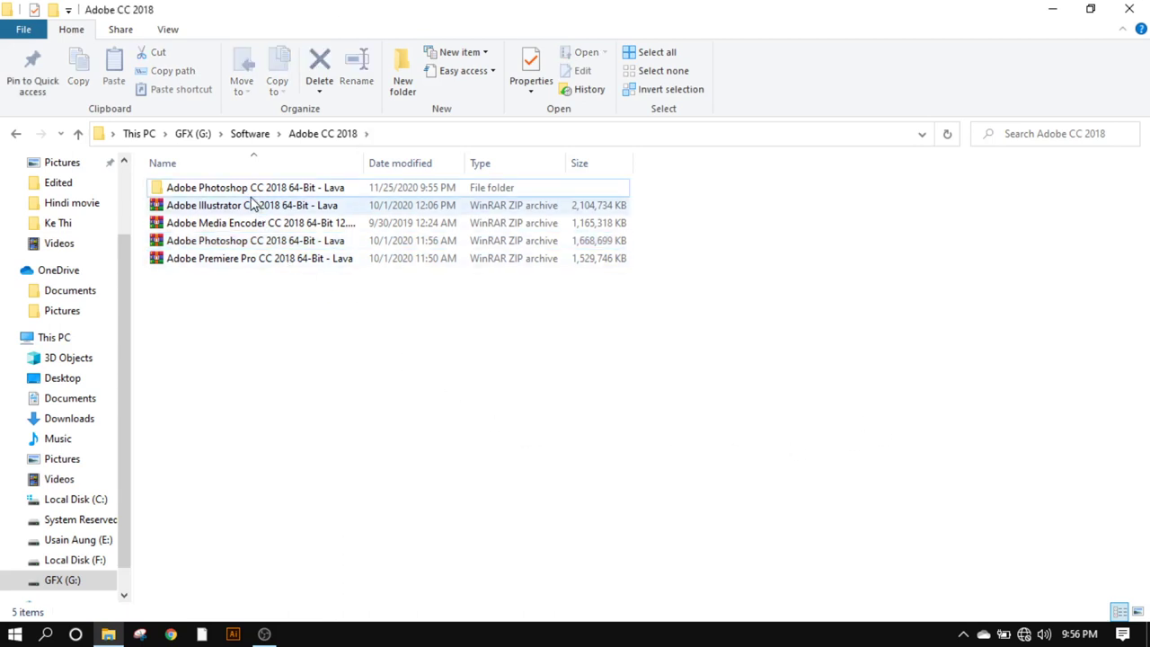
double_click(177, 191)
double_click(177, 191)
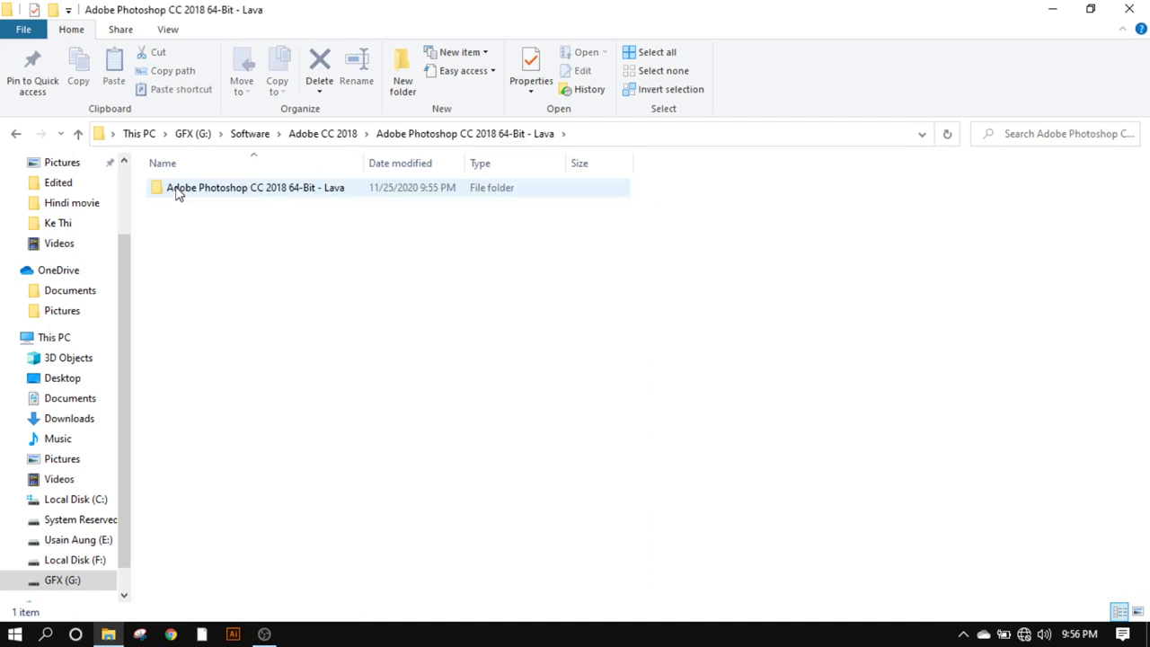
double_click(177, 191)
double_click(178, 191)
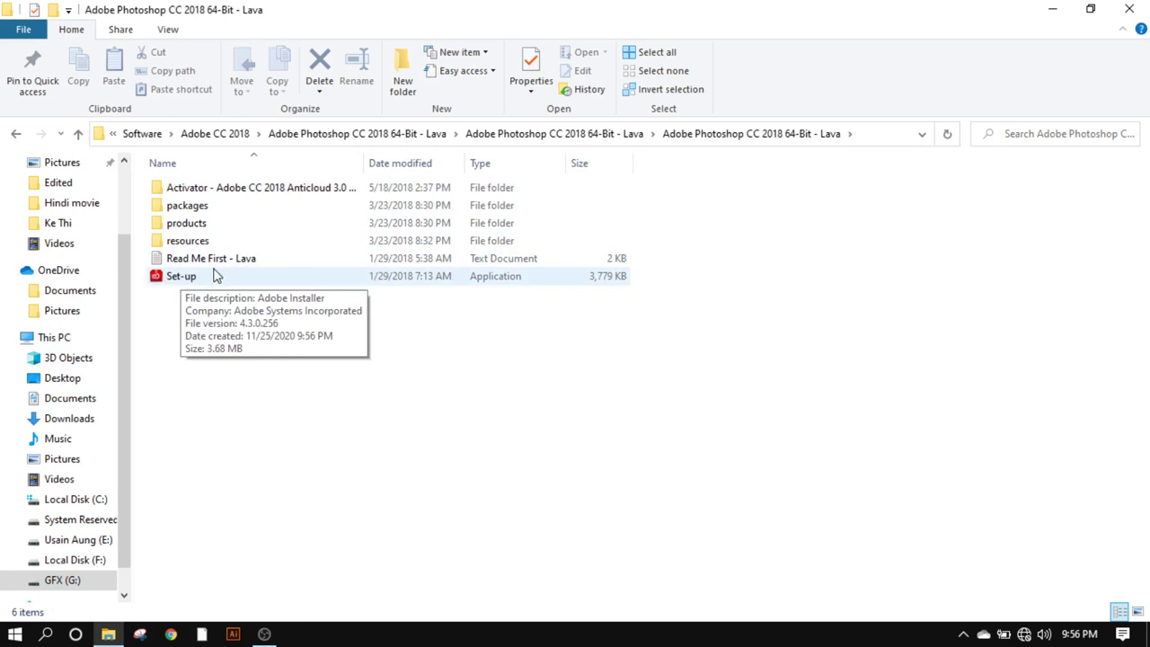
- Inspect the Adobe CC 2018 Anticloud 3.0 Silent - Lava subfolder in the Activator folder and delete that subfolder
double_click(196, 196)
double_click(162, 194)
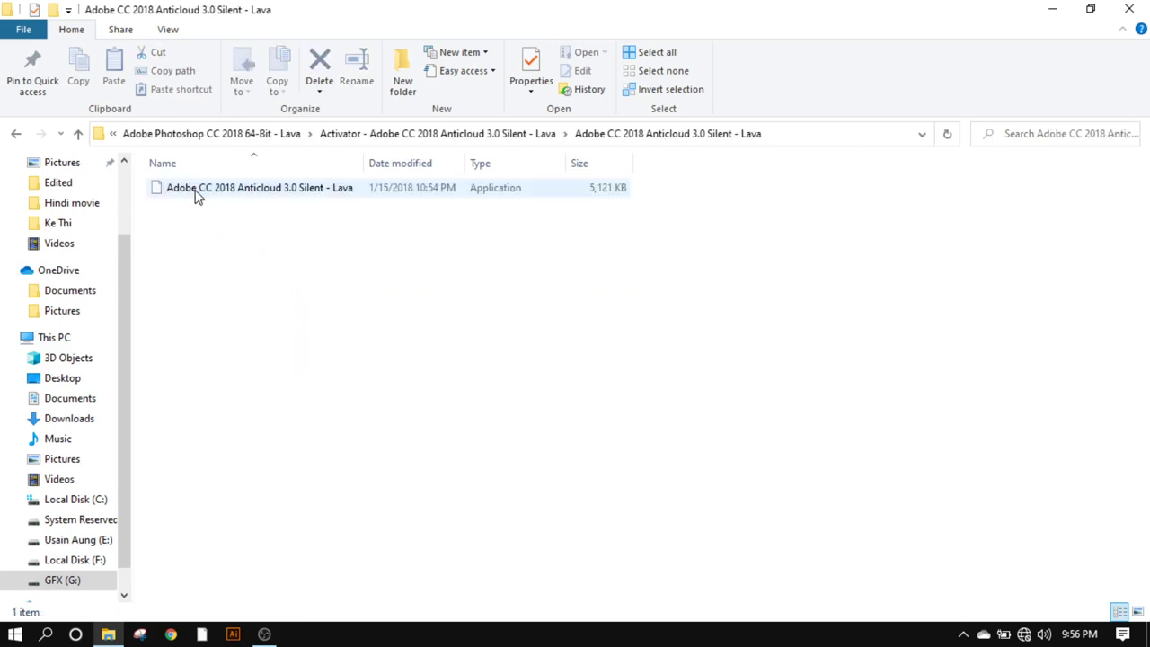
click(78, 133)
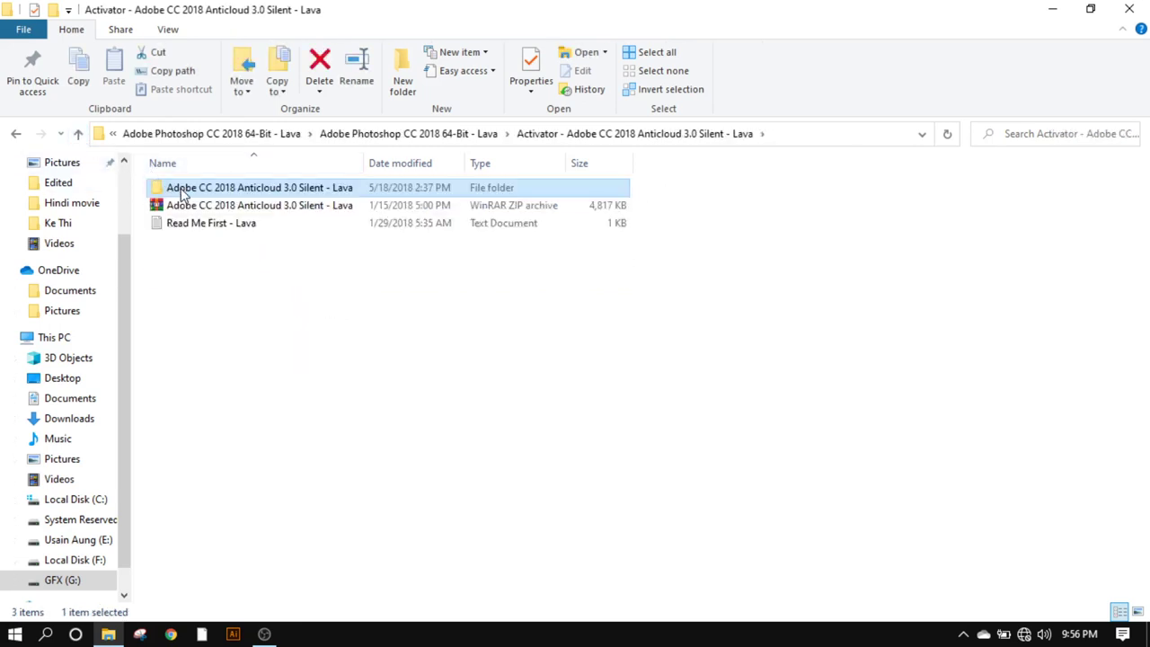
key(Delete)
click(379, 232)
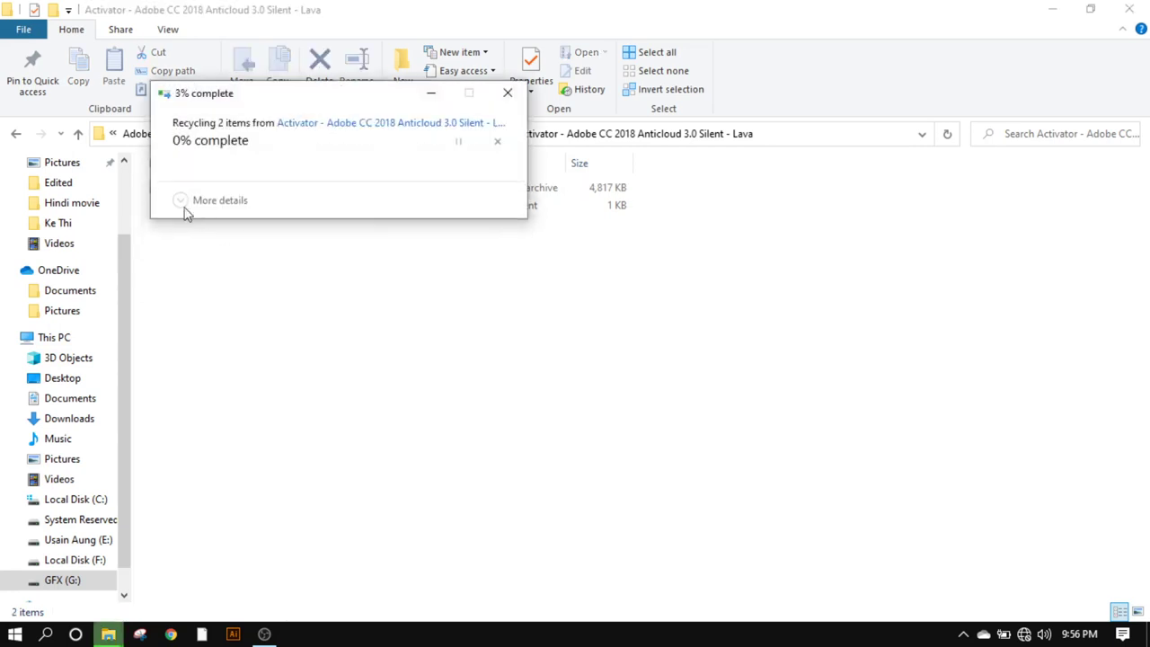
- Return to the innermost Adobe Photoshop CC 2018 64-Bit - Lava folder and run Set-up as administrator to install Photoshop CC
click(78, 133)
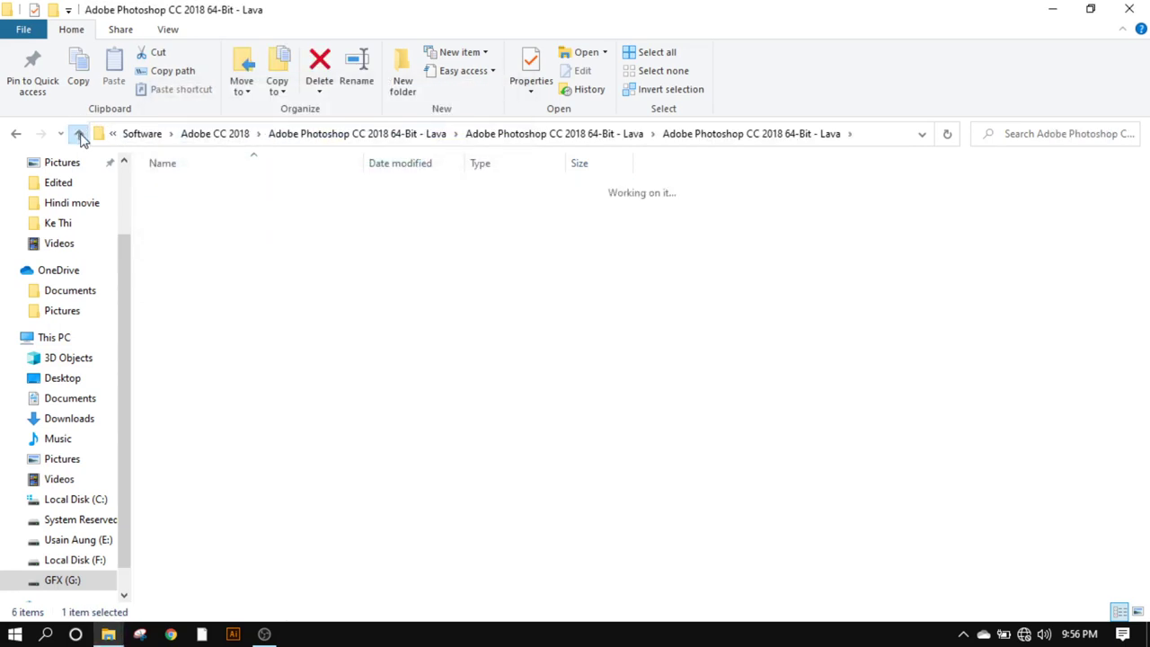
double_click(191, 189)
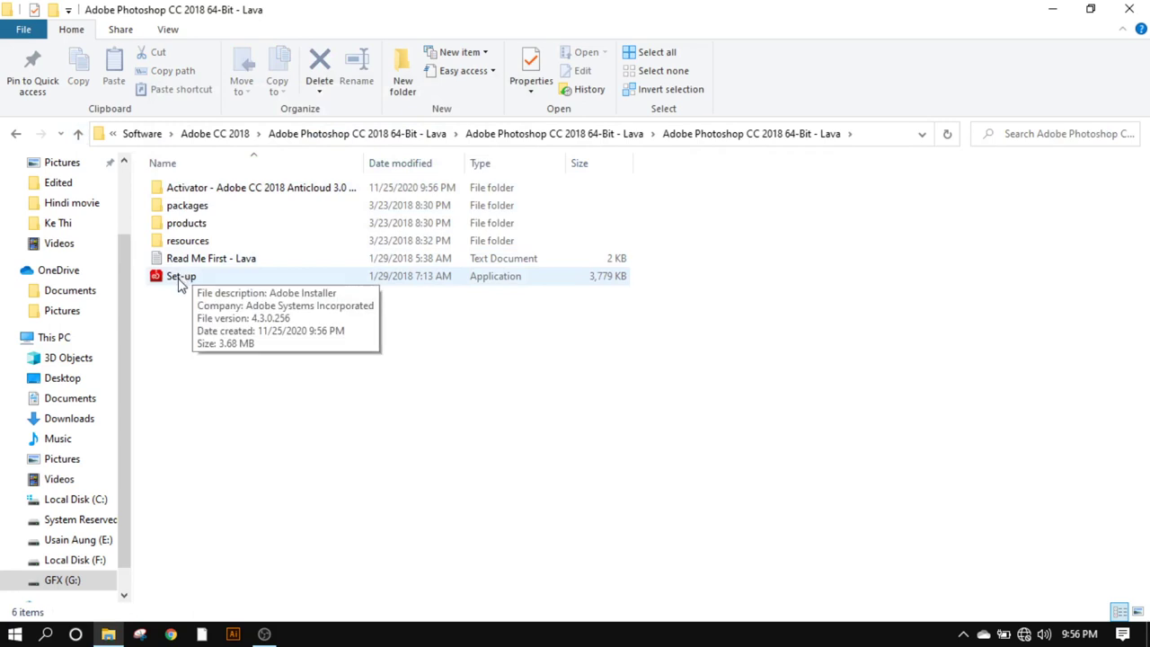
click(179, 281)
right_click(179, 282)
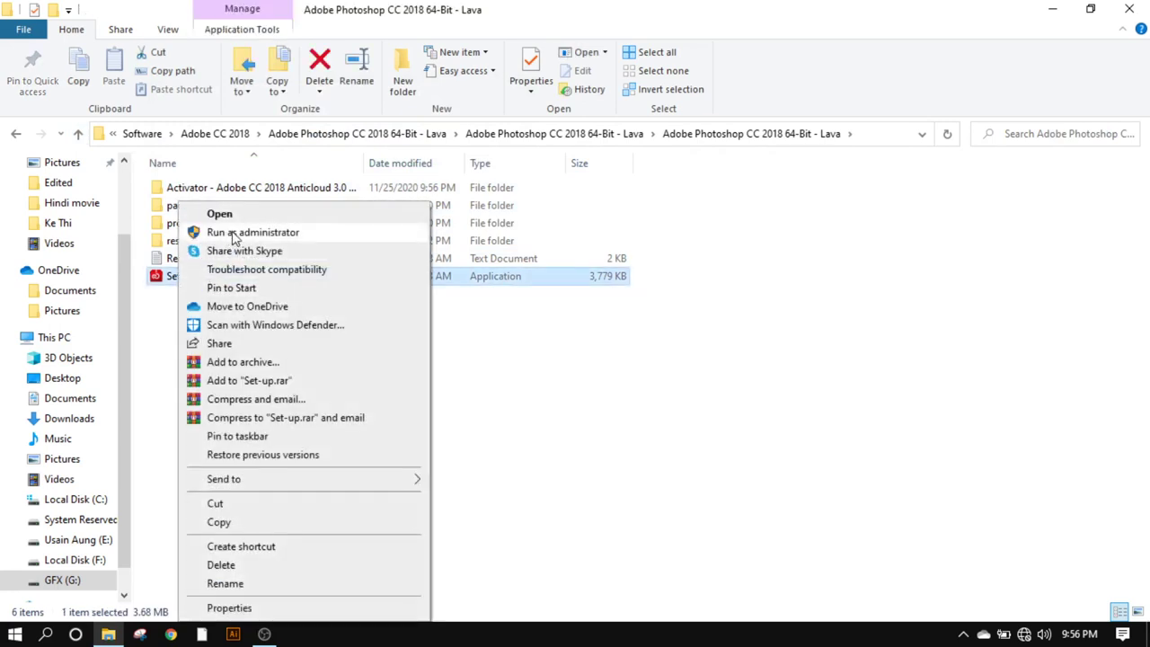
click(236, 232)
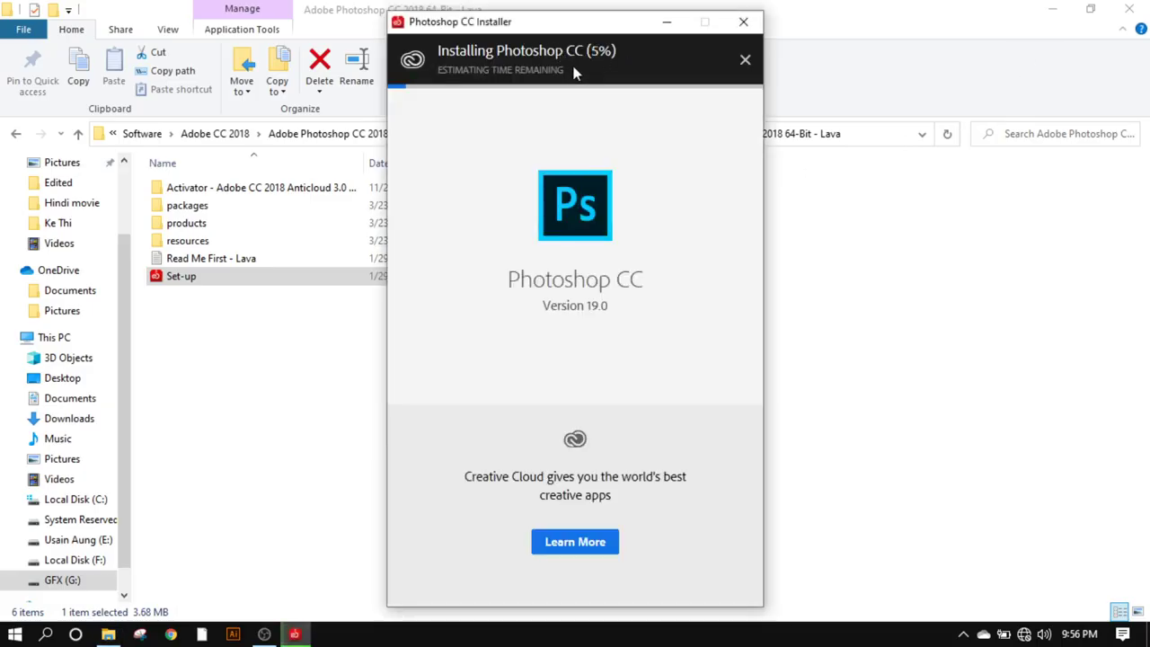
click(632, 115)
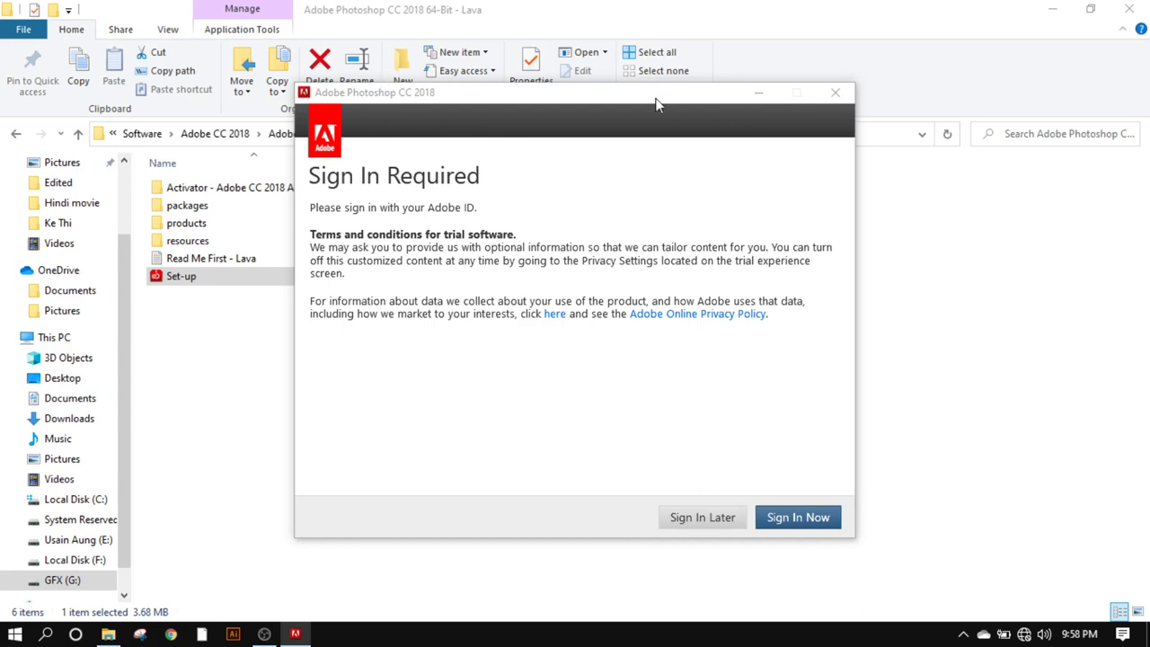
- Quit the Adobe Photoshop CC 2018 Sign In Required window without signing in
drag(655, 98, 676, 121)
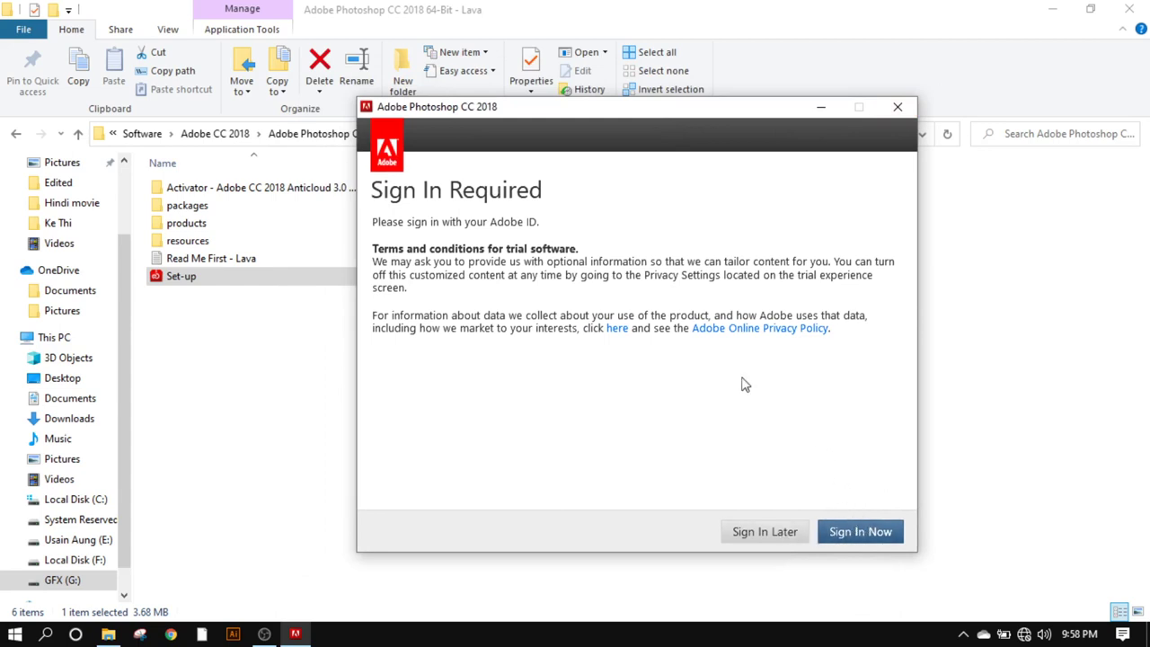
click(898, 109)
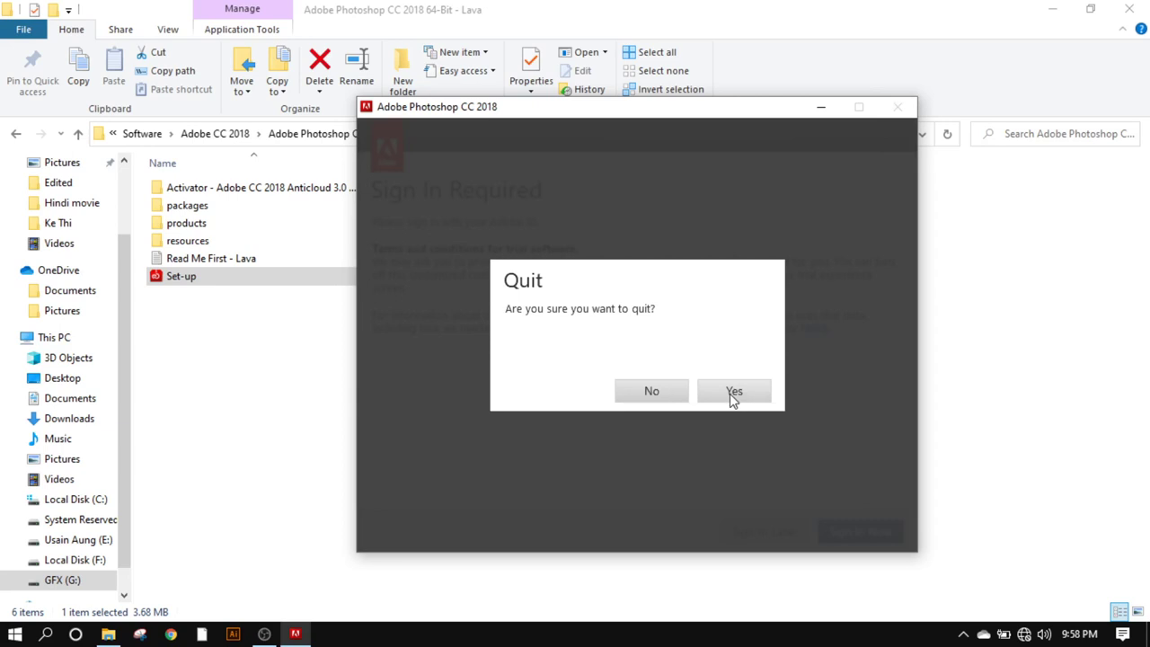
click(733, 394)
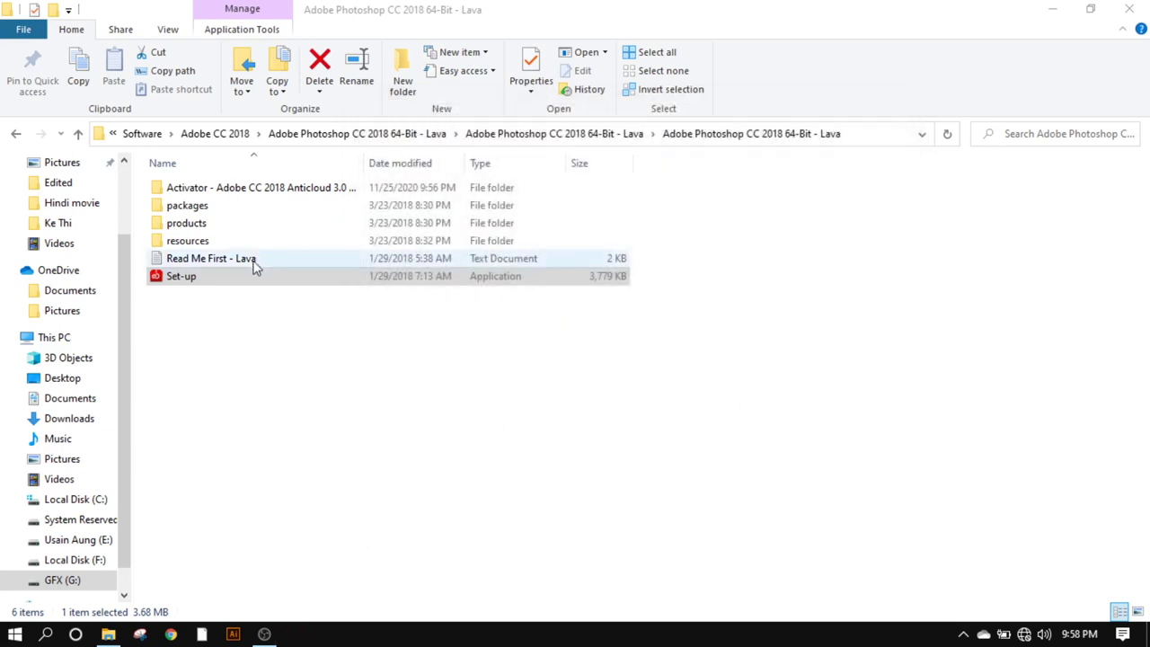
- Open the Activator folder, read the two numbered instructions in Read Me First - Lava, and close the file
double_click(184, 189)
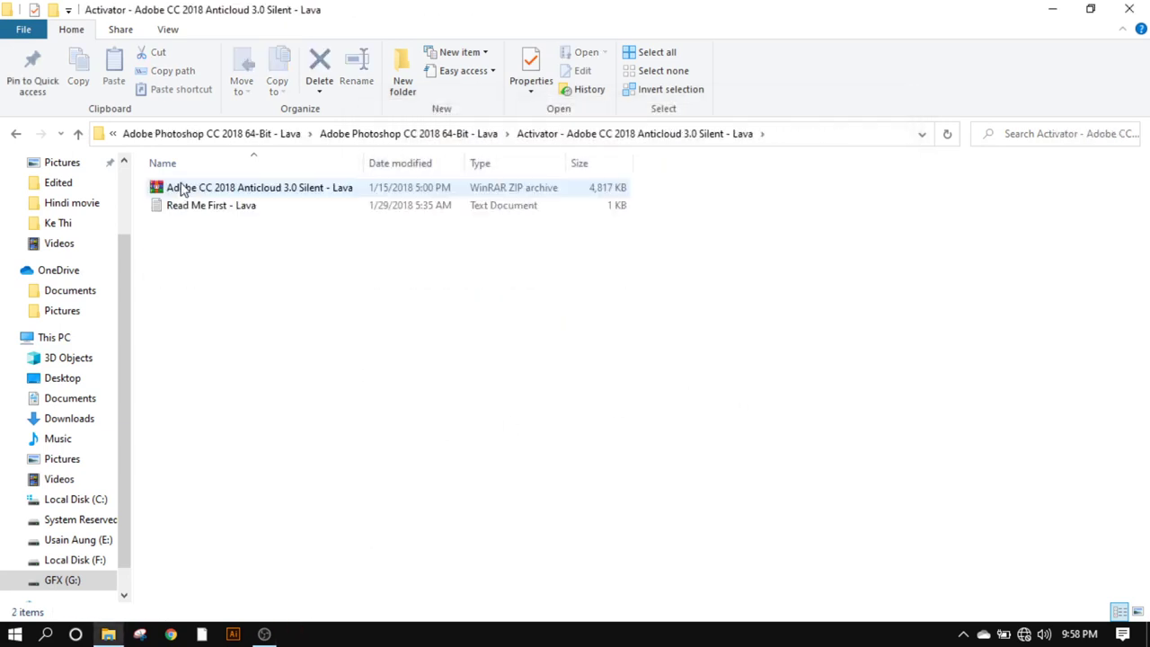
double_click(194, 208)
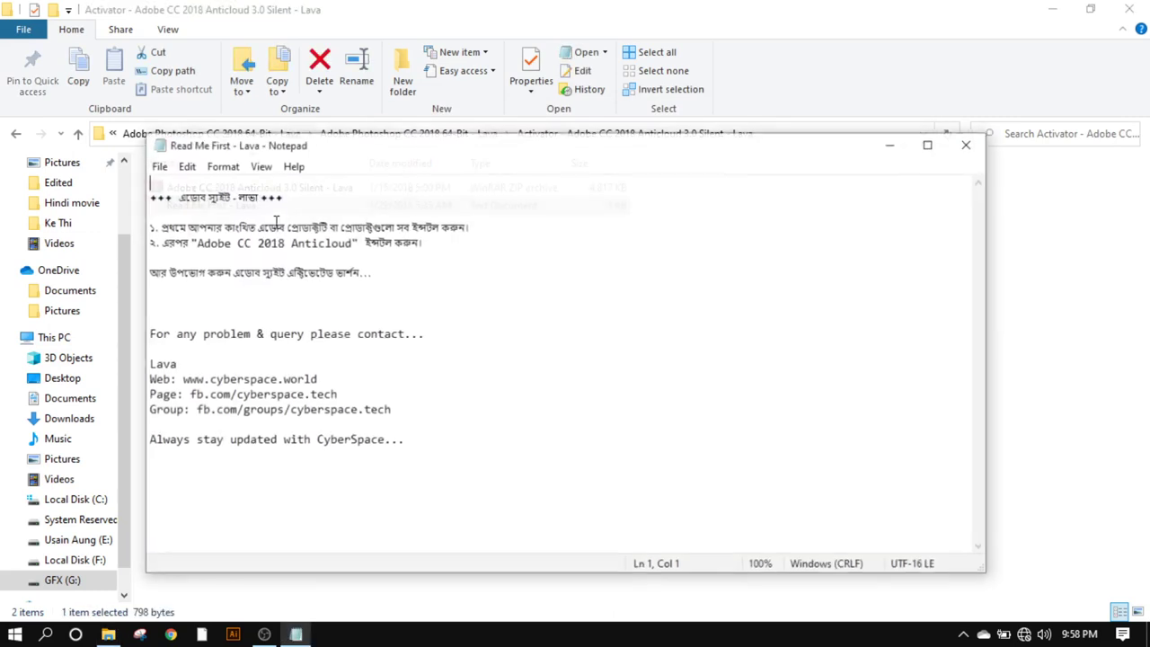
drag(148, 227, 504, 227)
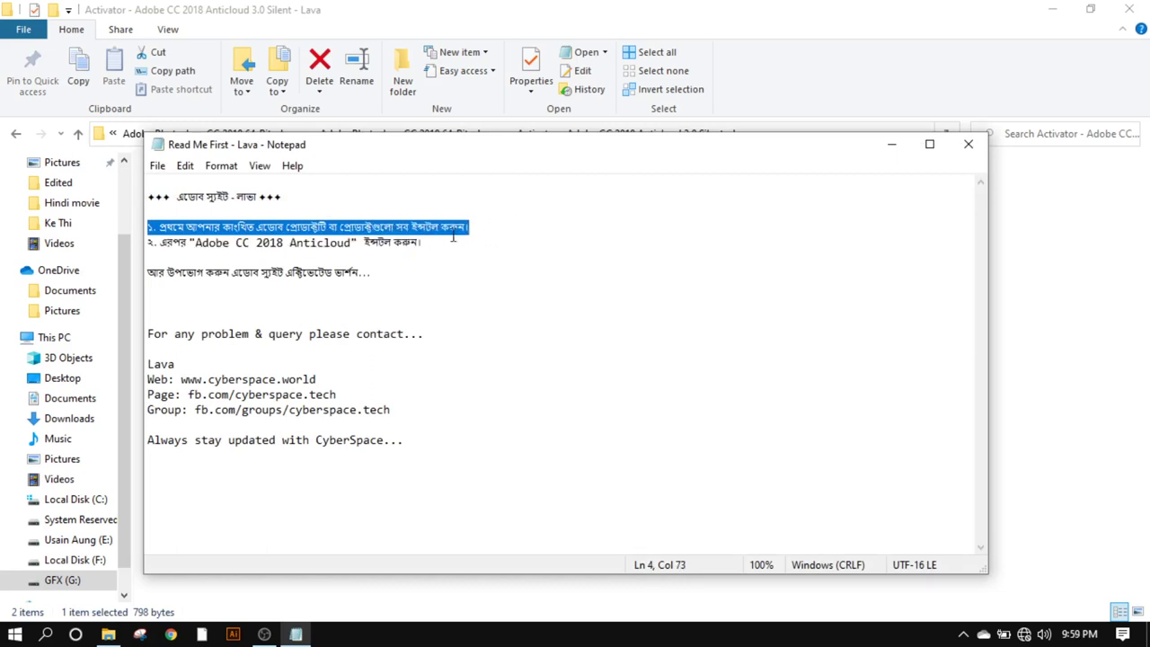
drag(159, 243, 360, 256)
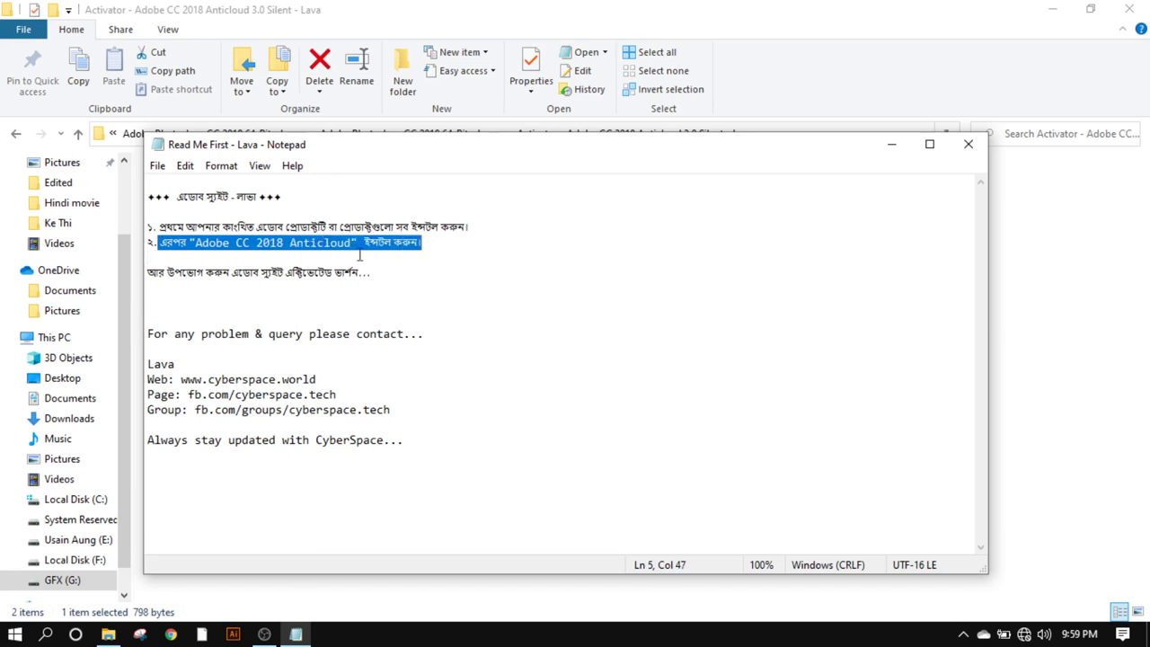
click(969, 144)
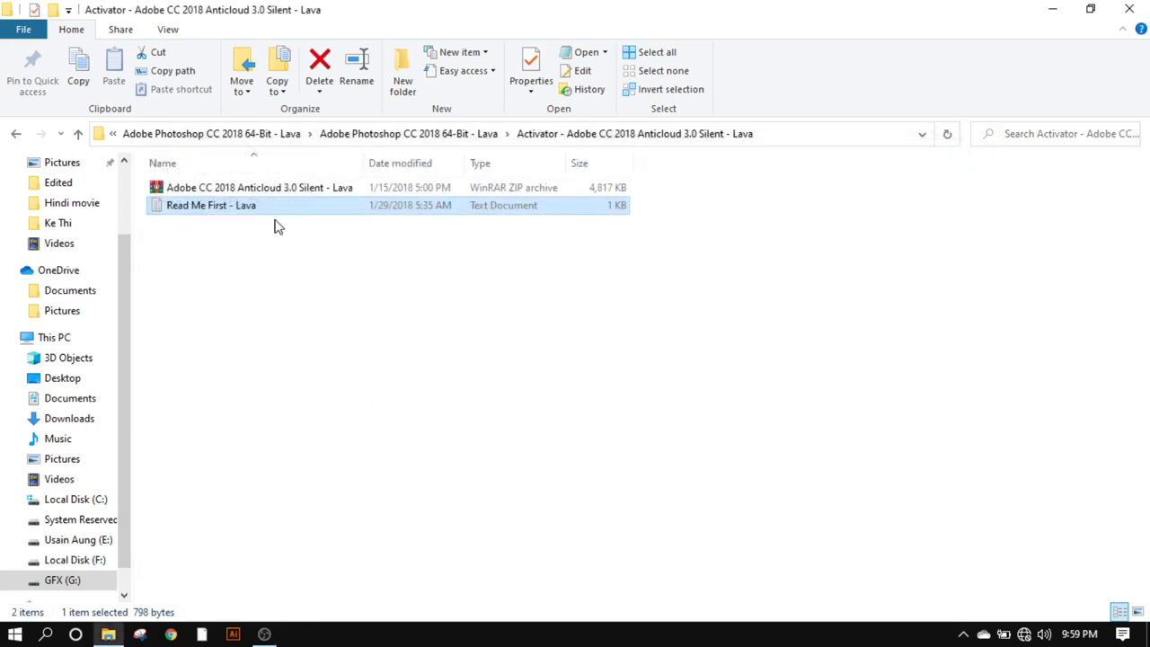
- Extract the Adobe CC 2018 Anticloud 3.0 Silent - Lava archive with WinRAR's default path and options, and open the extracted folder
click(226, 187)
right_click(221, 187)
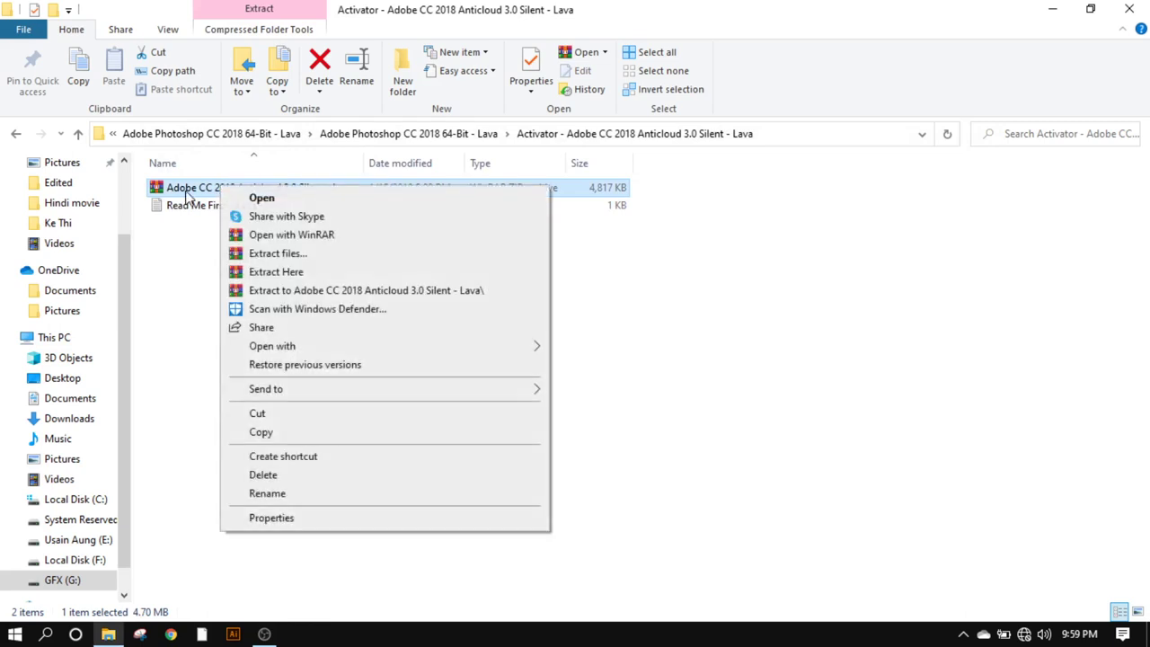
click(270, 253)
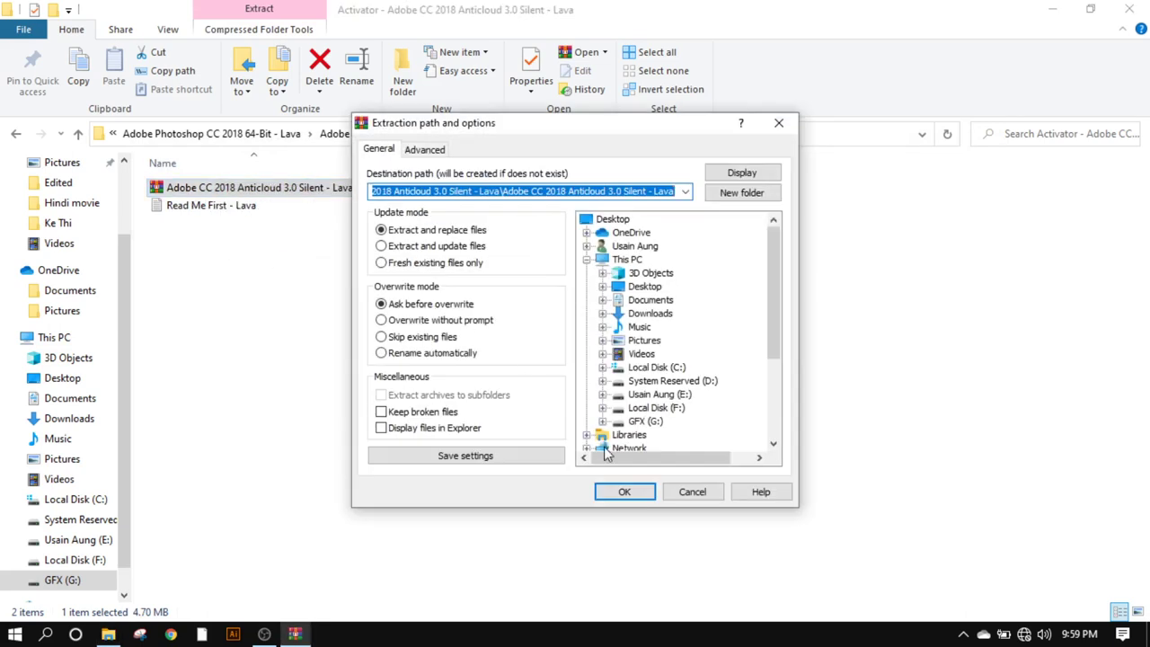
click(624, 491)
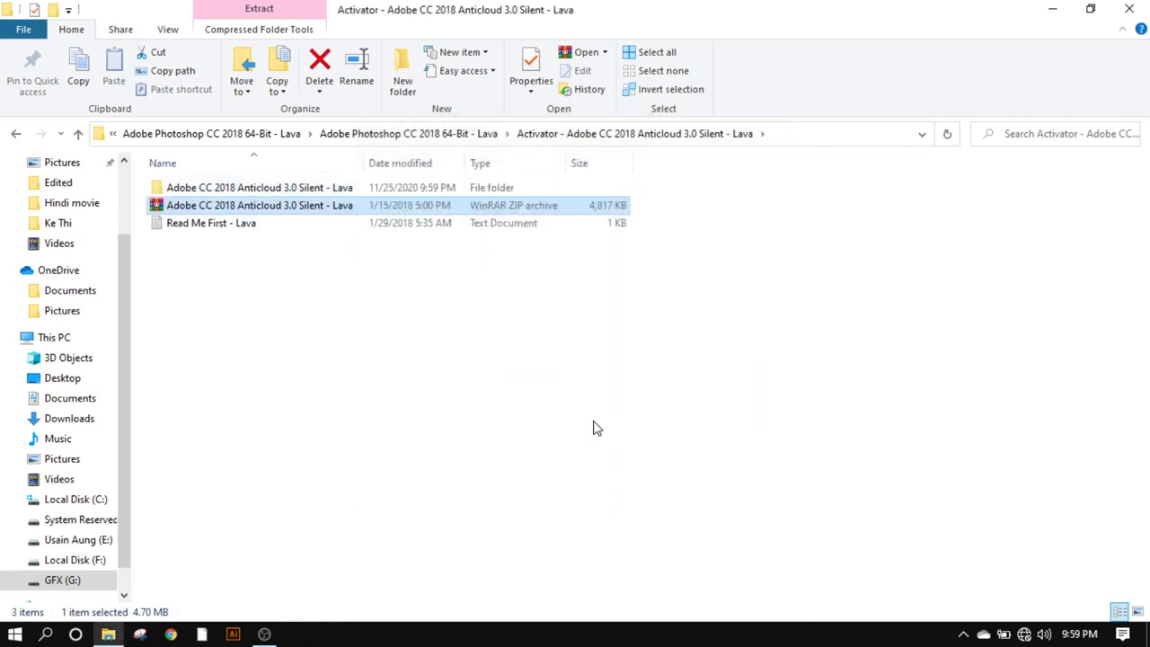
double_click(272, 190)
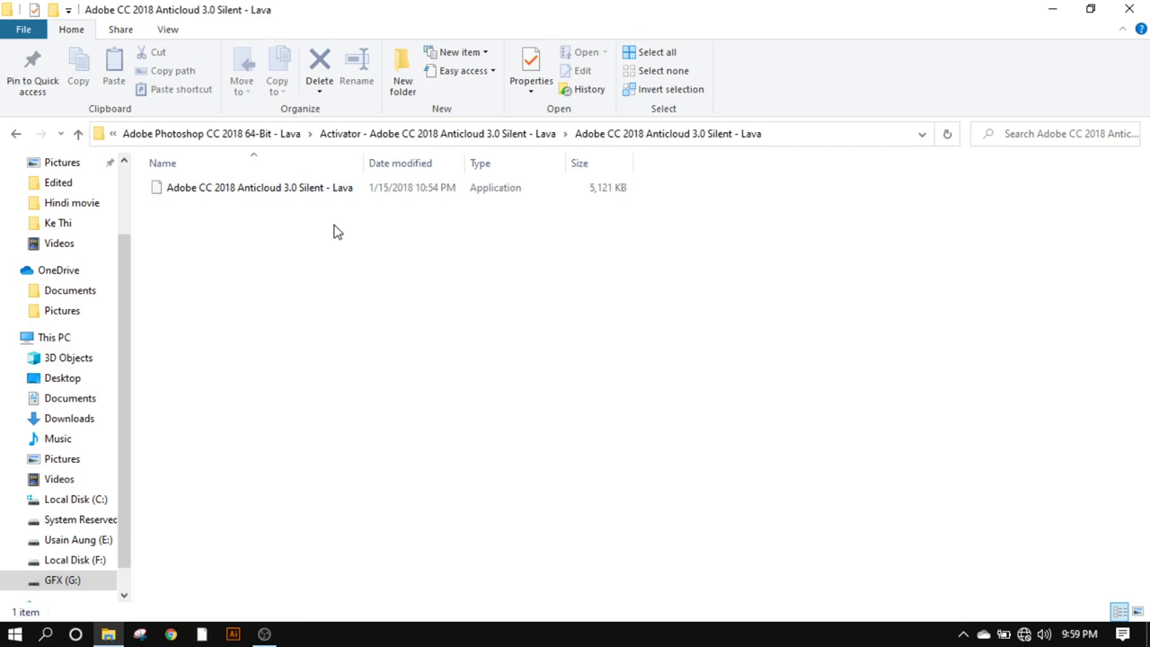
- Refresh the extracted folder and try to run the Adobe CC 2018 Anticloud 3.0 Silent - Lava application as administrator
click(308, 188)
right_click(309, 187)
click(178, 210)
right_click(262, 230)
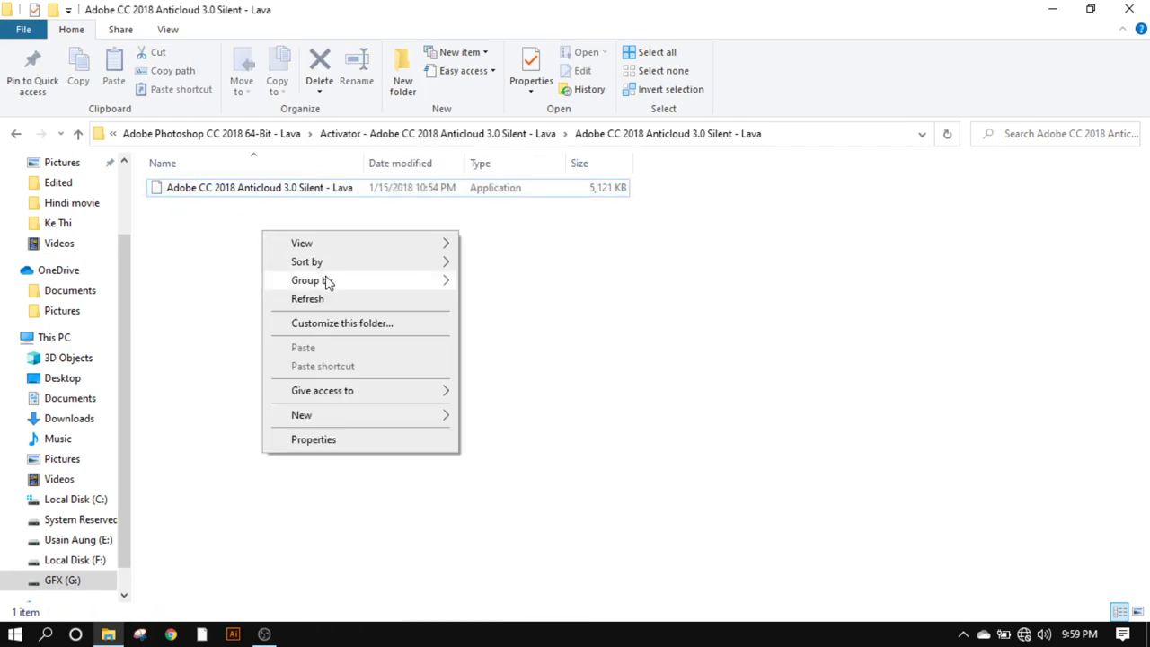
click(325, 299)
click(159, 197)
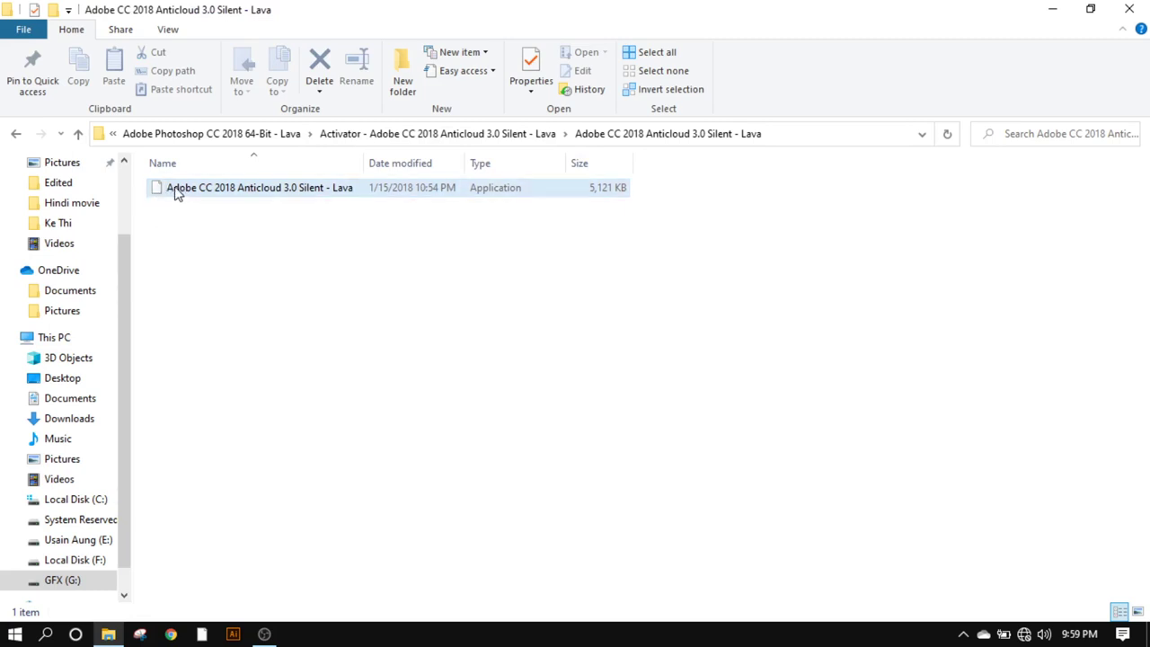
click(297, 187)
right_click(288, 187)
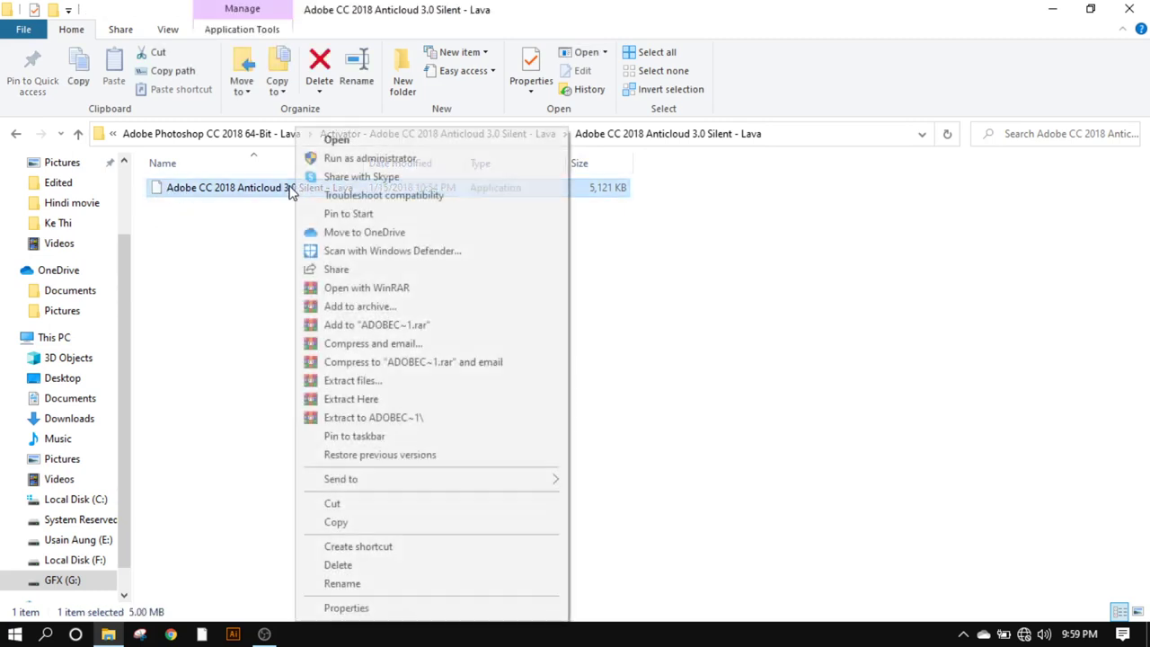
right_click(267, 187)
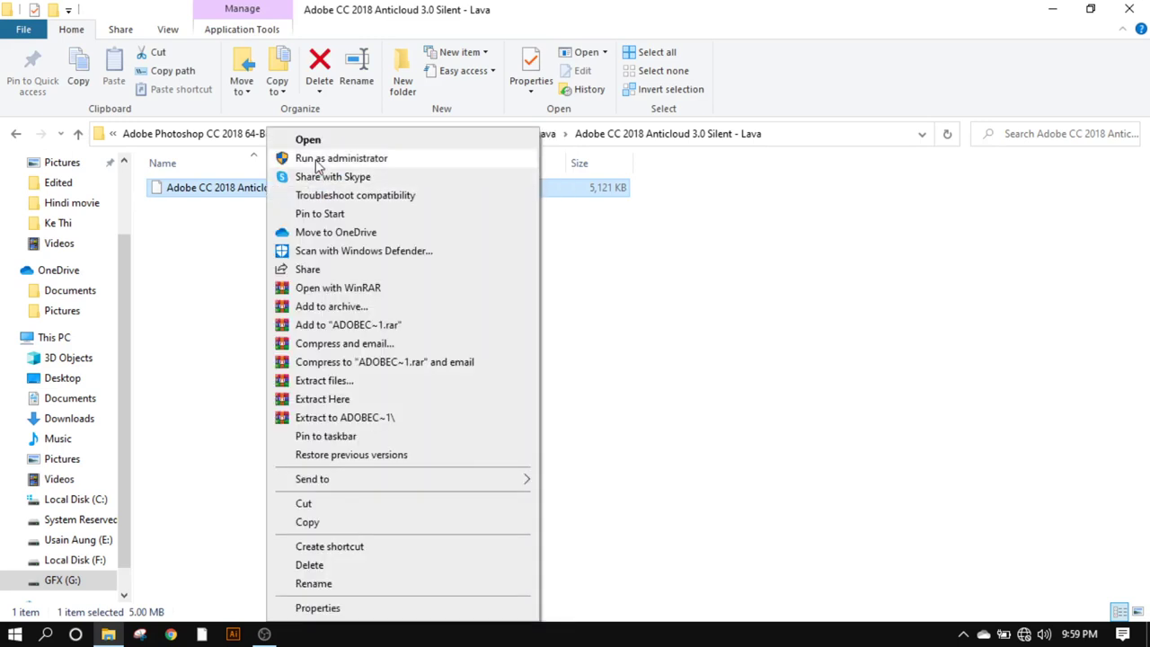
click(307, 159)
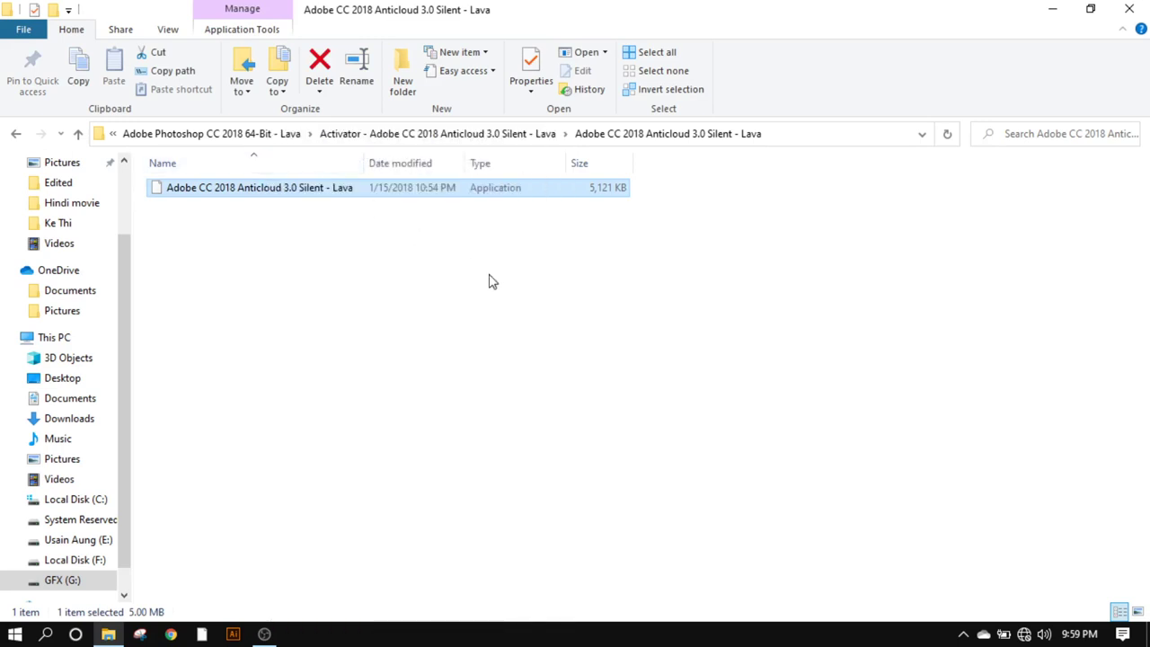
- Open the Adobe CC 2018 Anticloud 3.0 Silent - Lava ZIP with WinRAR archiver and run the application inside it
click(79, 135)
click(229, 208)
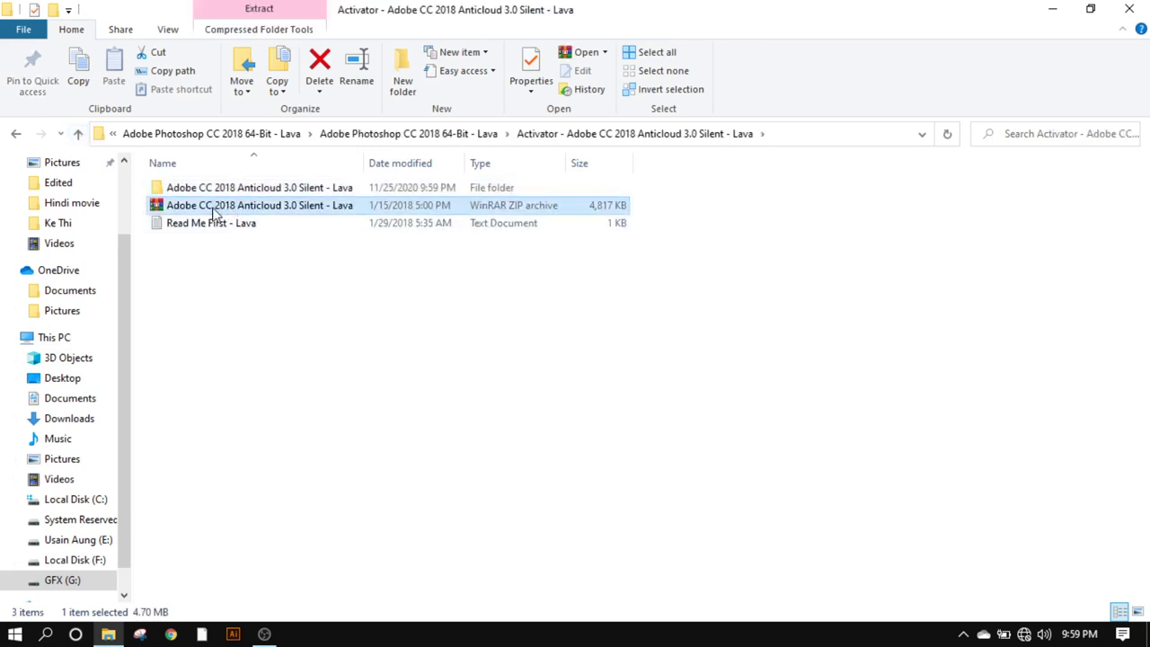
double_click(216, 213)
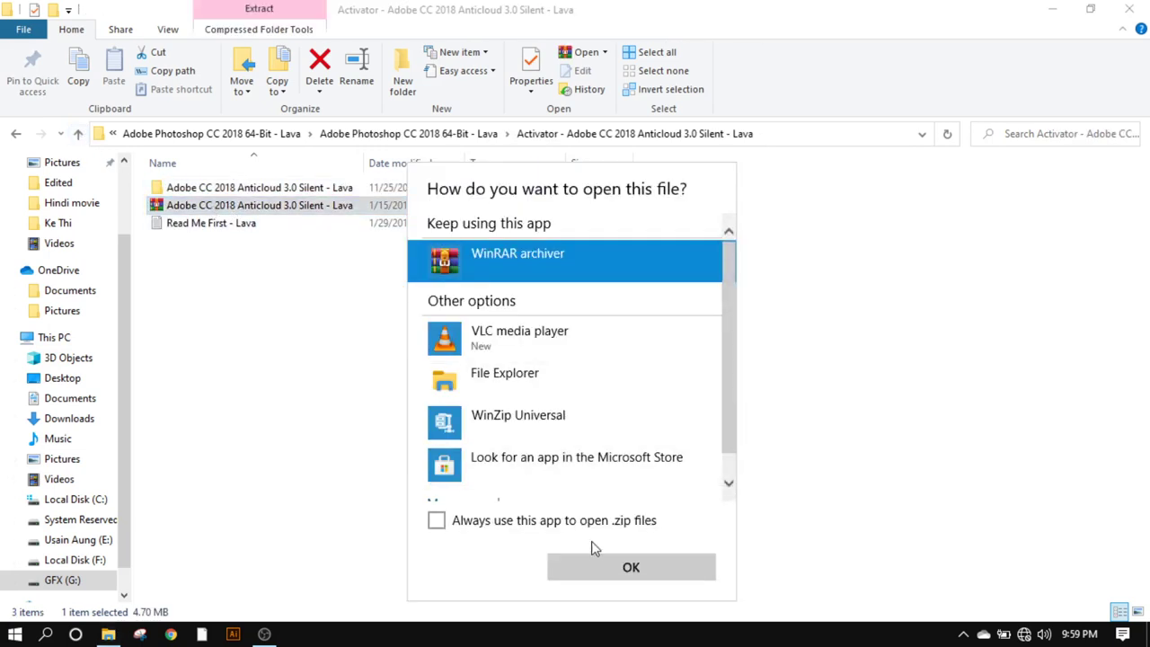
click(598, 565)
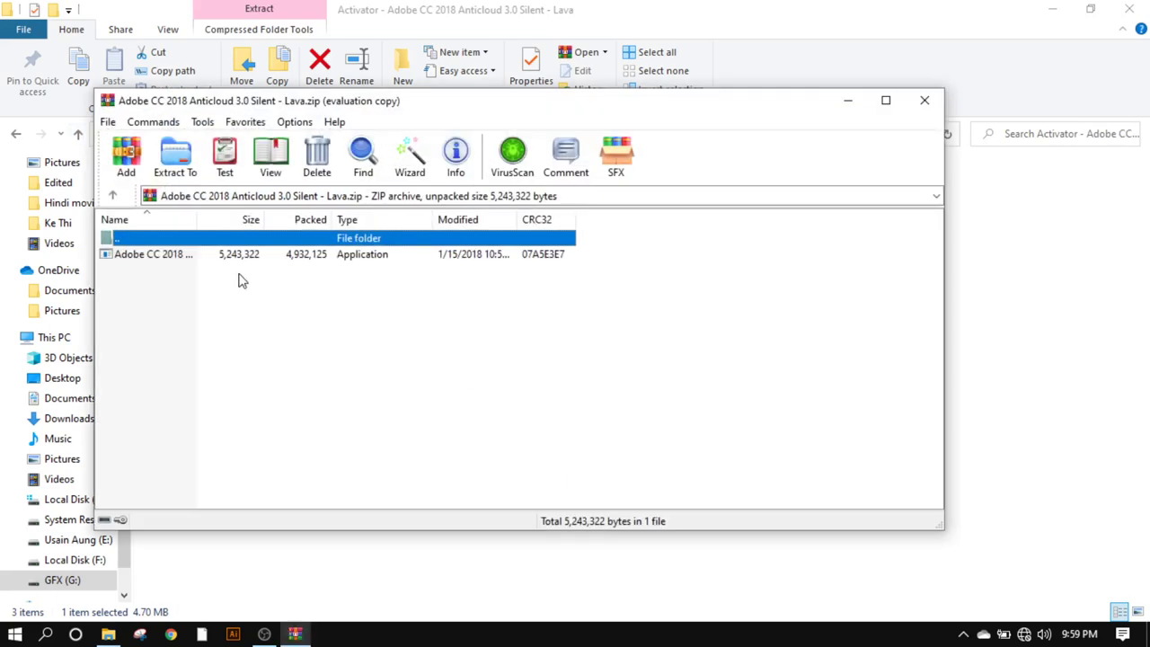
click(169, 259)
double_click(174, 260)
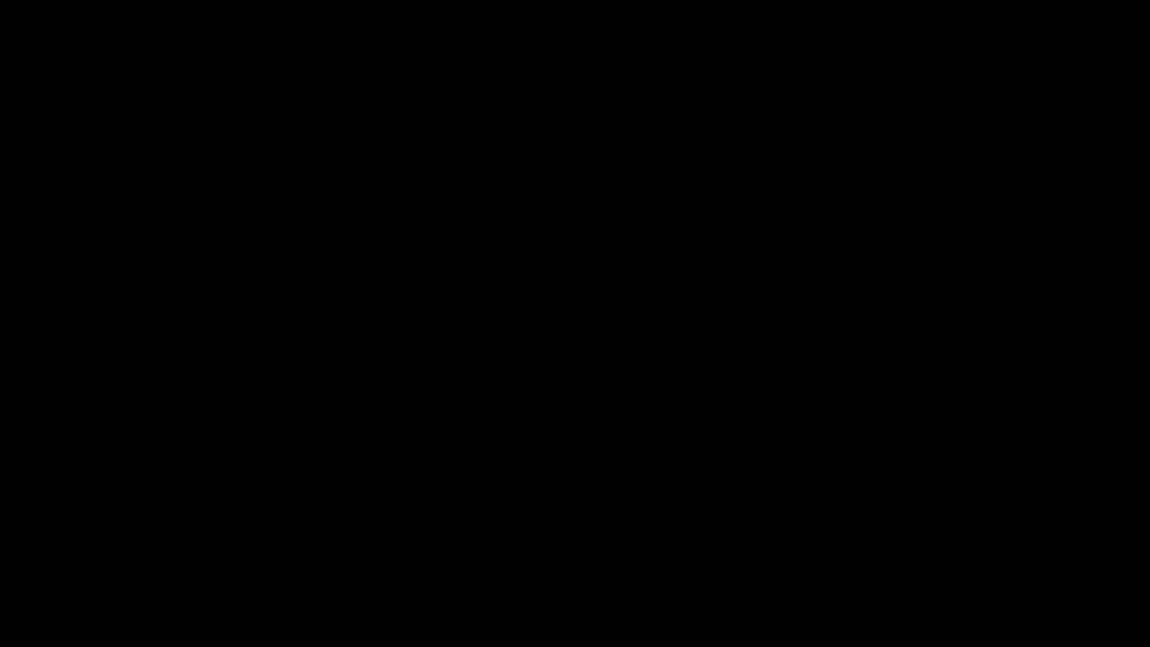
click(545, 406)
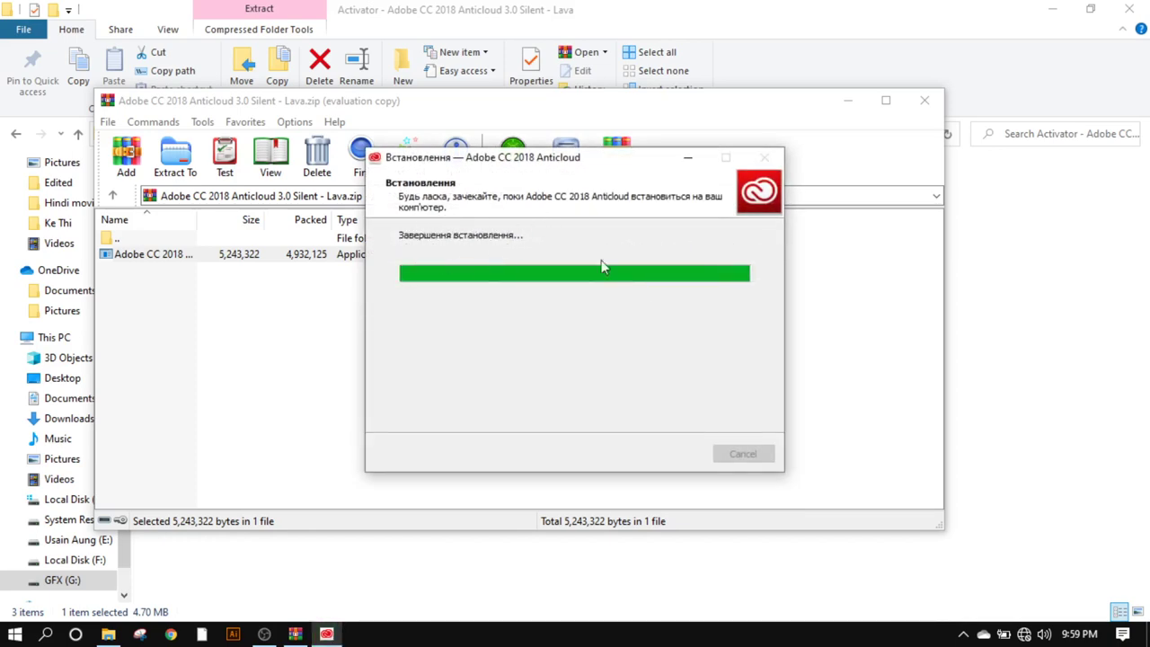
- Close the WinRAR and File Explorer windows, then launch the newly installed Adobe Photoshop CC 2018
click(923, 102)
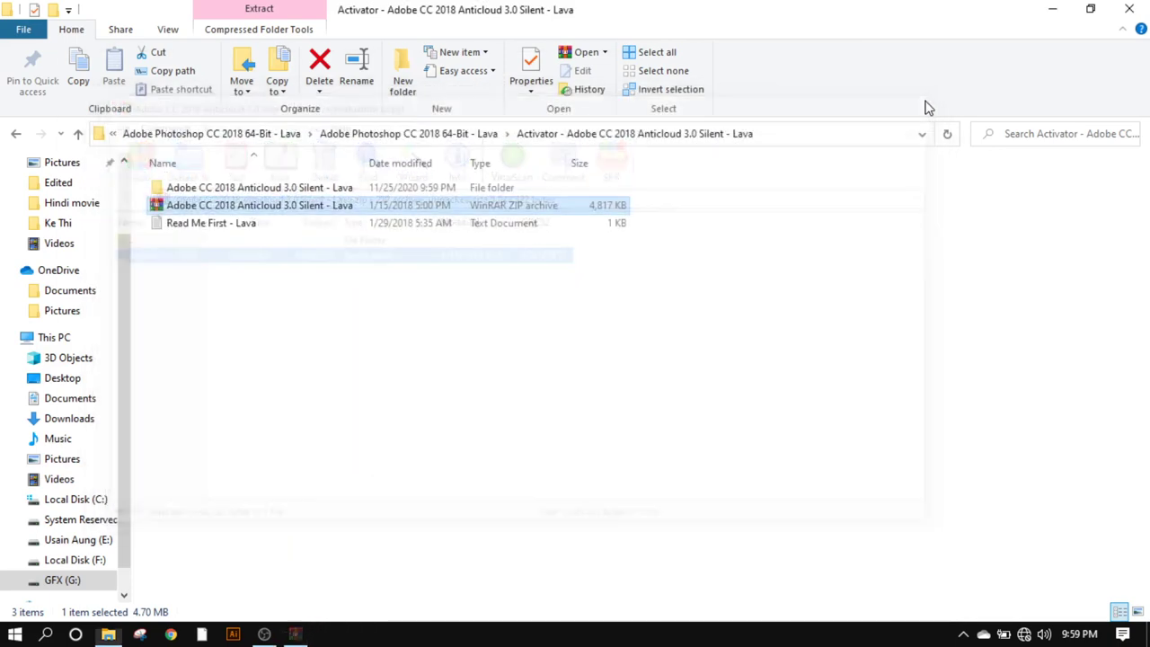
click(1130, 9)
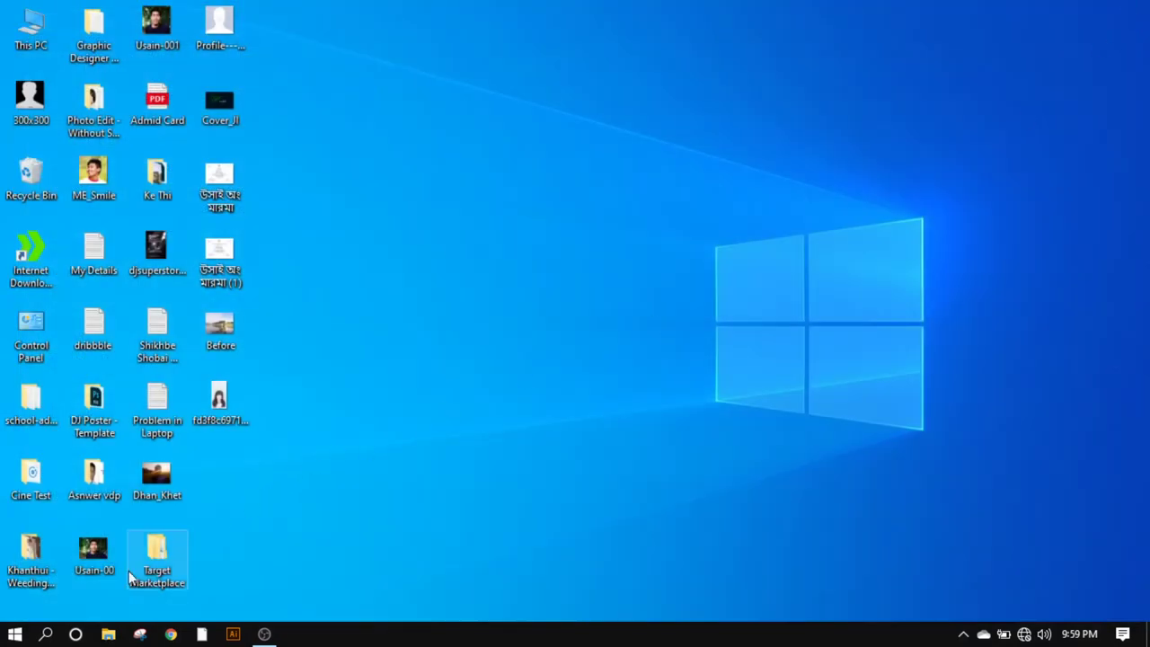
click(17, 634)
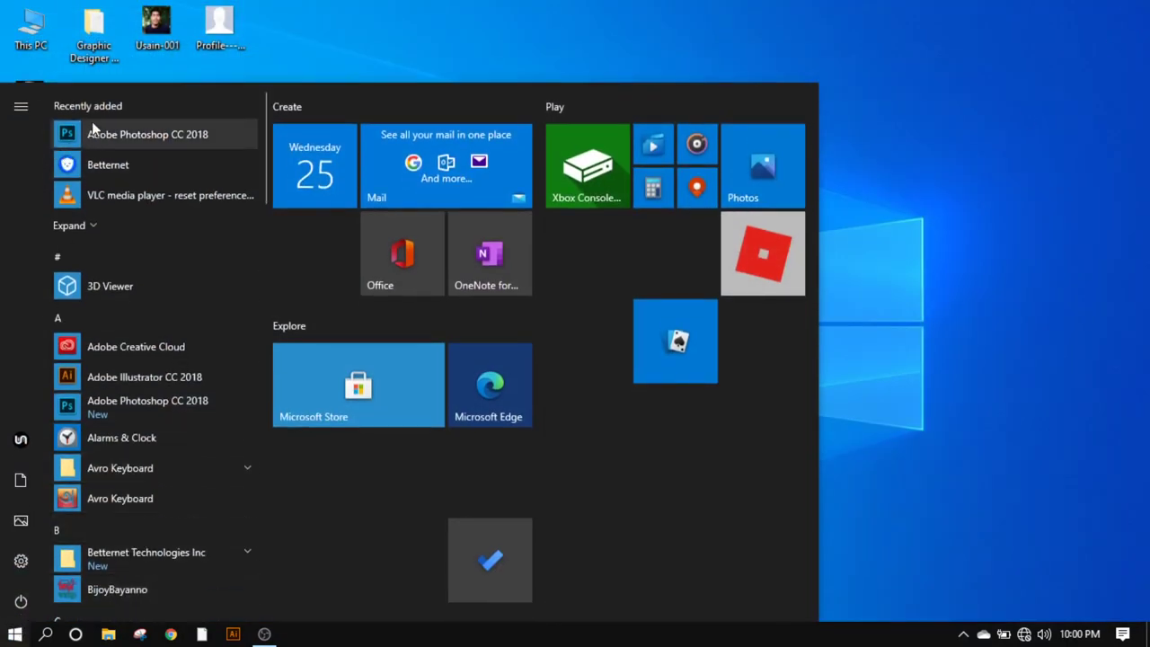
click(159, 134)
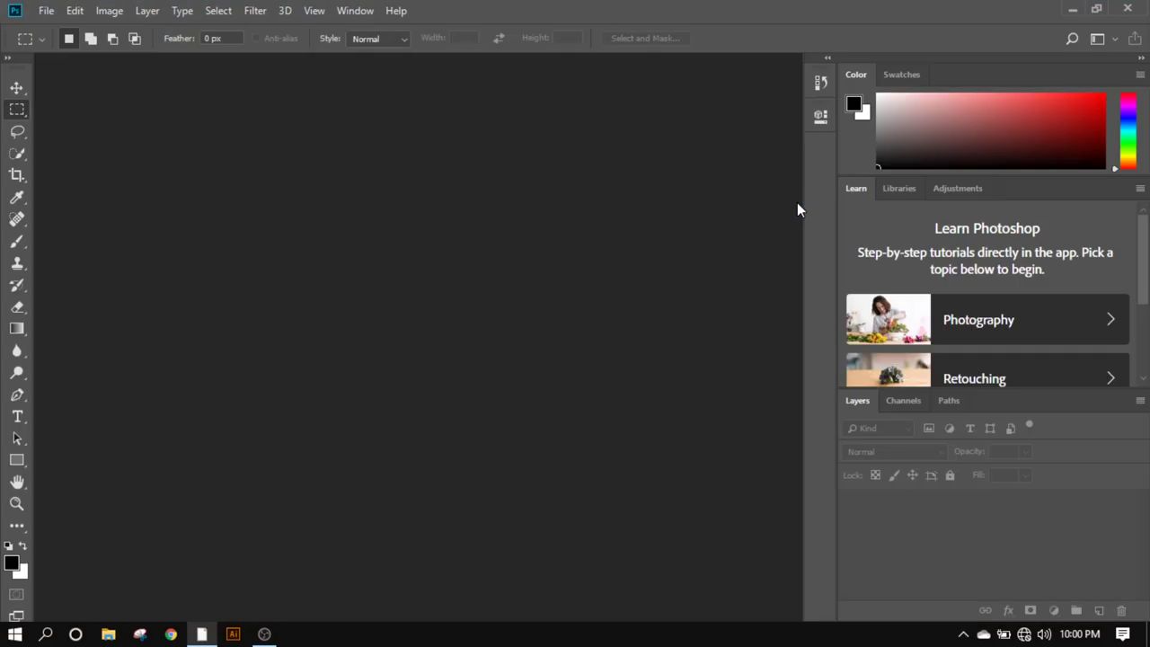
- Create a new document from the Default Photoshop Size preset, 7 x 5 inches at 300 pixels/inch, RGB Color, white background
click(45, 12)
click(56, 31)
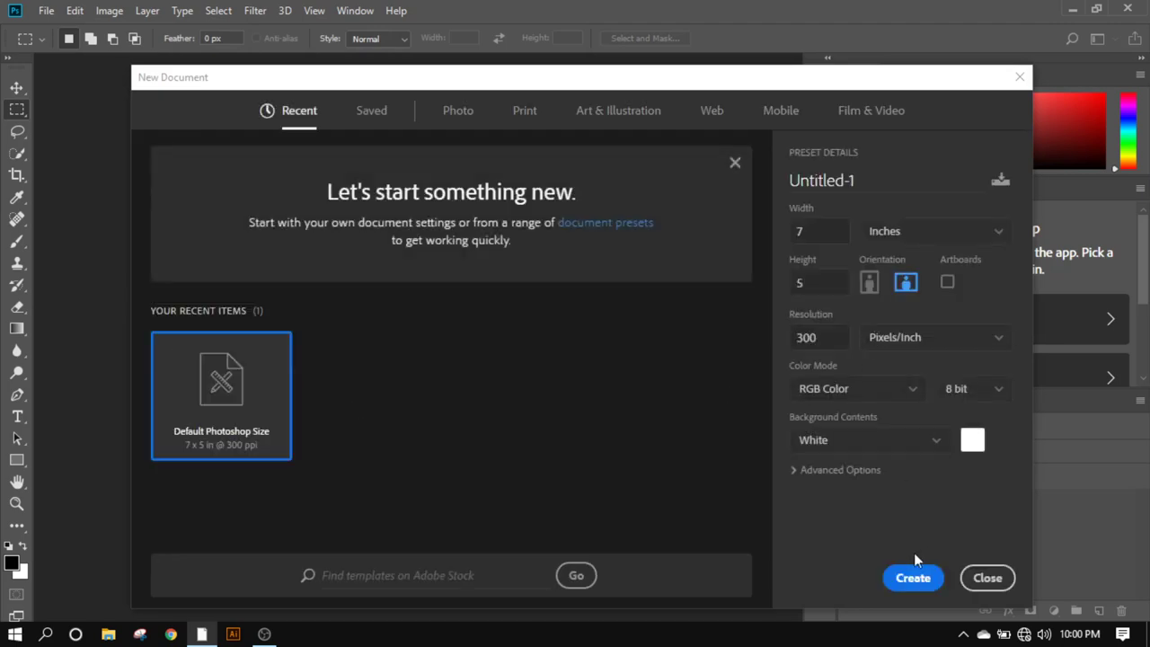
click(907, 578)
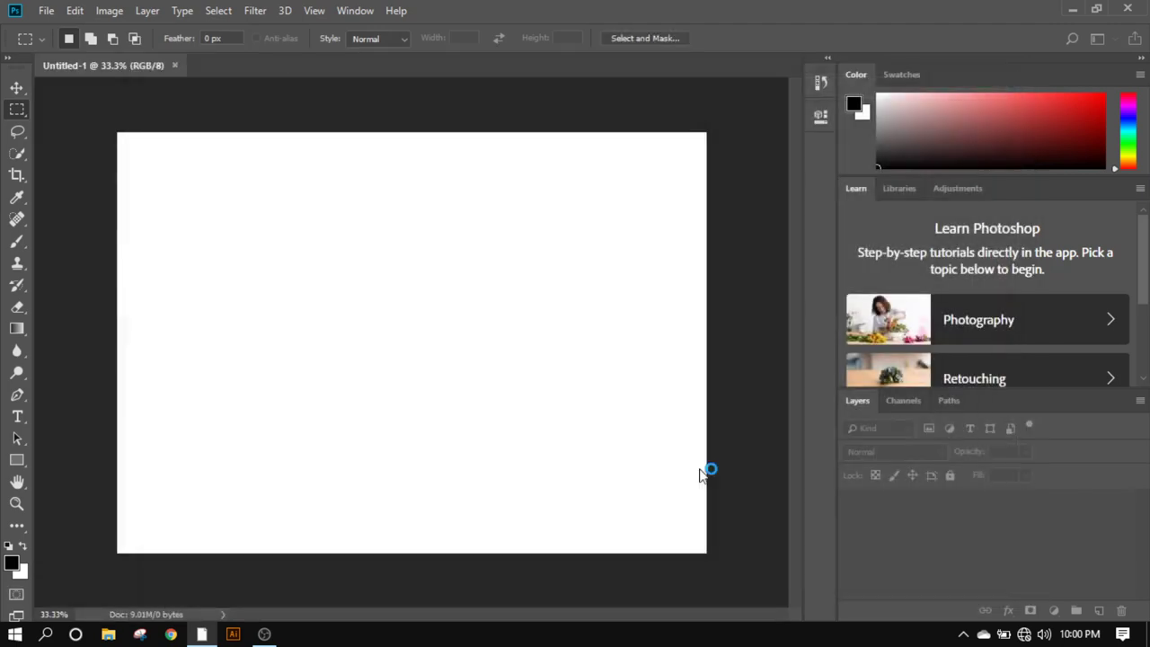
- Draw an open curved path with five anchor points on the blank canvas using the Pen tool
click(17, 395)
click(279, 342)
drag(333, 300, 415, 284)
drag(455, 225, 436, 203)
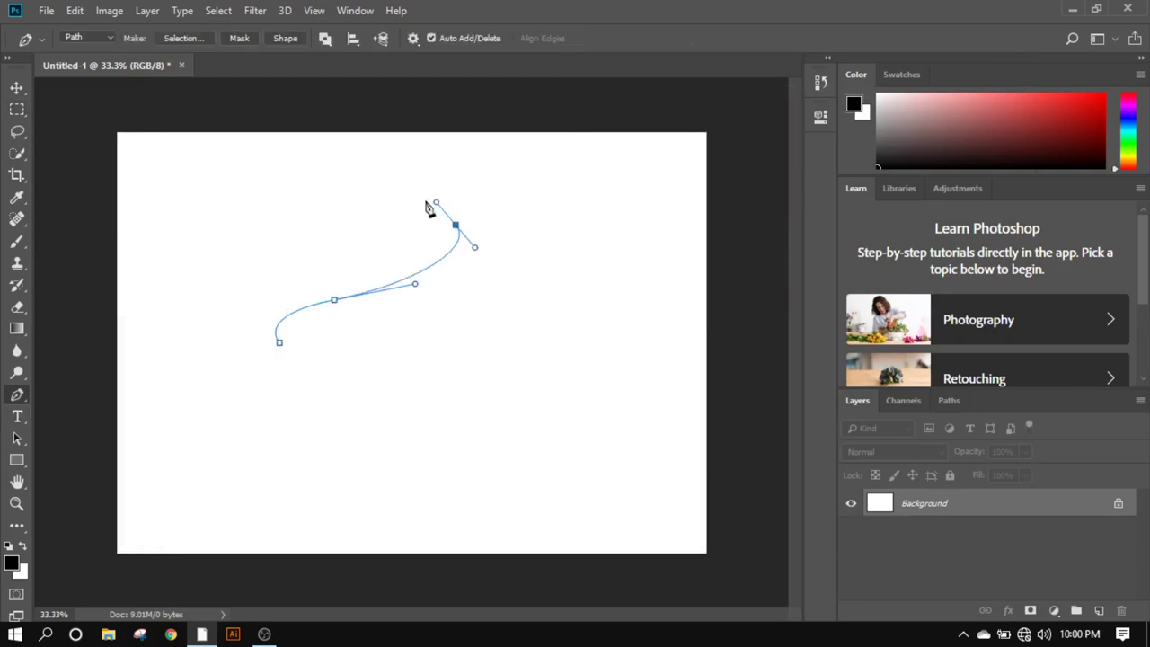
drag(301, 199, 290, 207)
drag(267, 262, 258, 262)
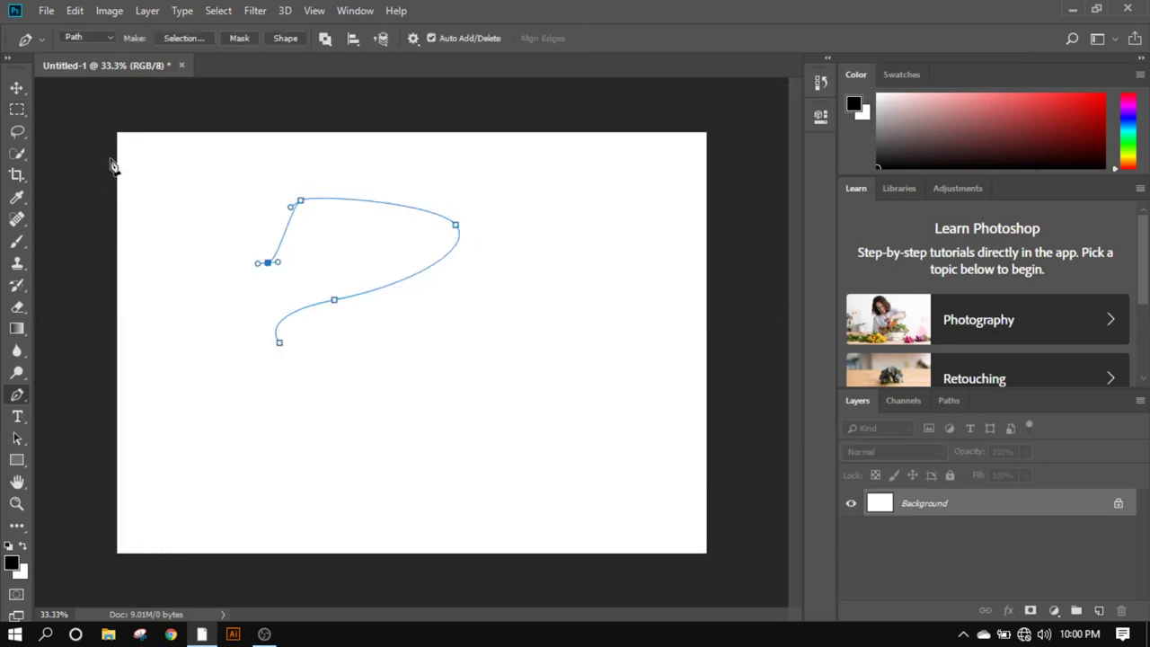
- Delete the curved path and place the Before image from the desktop onto the canvas at its fitted size
key(Delete)
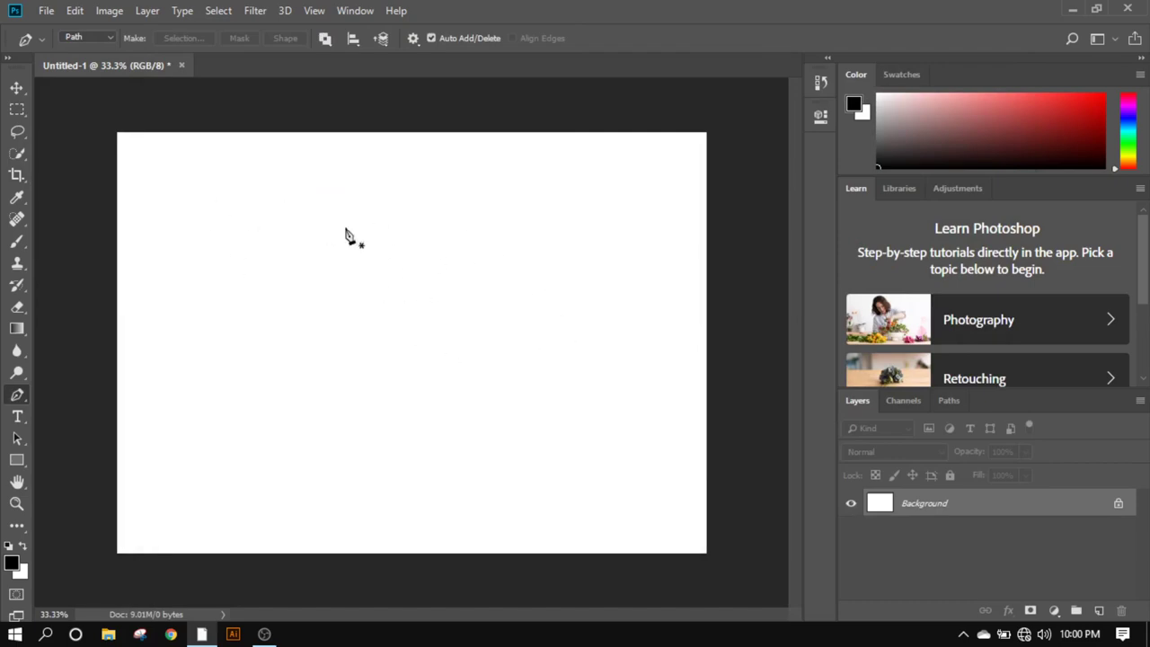
click(1072, 9)
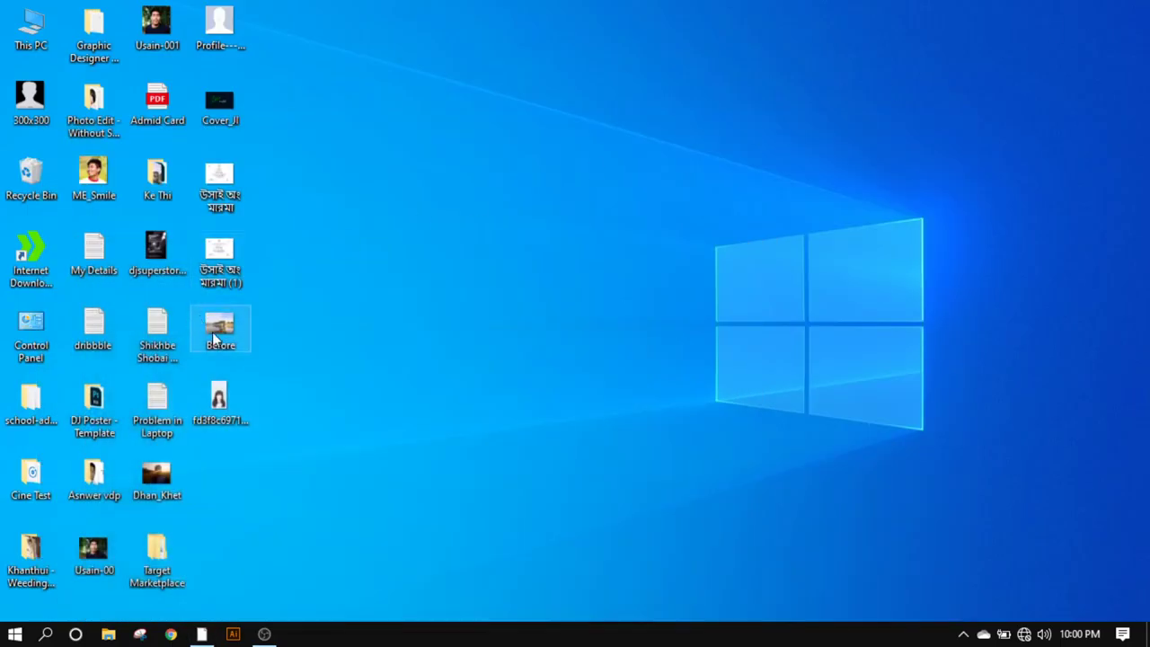
drag(222, 322, 391, 397)
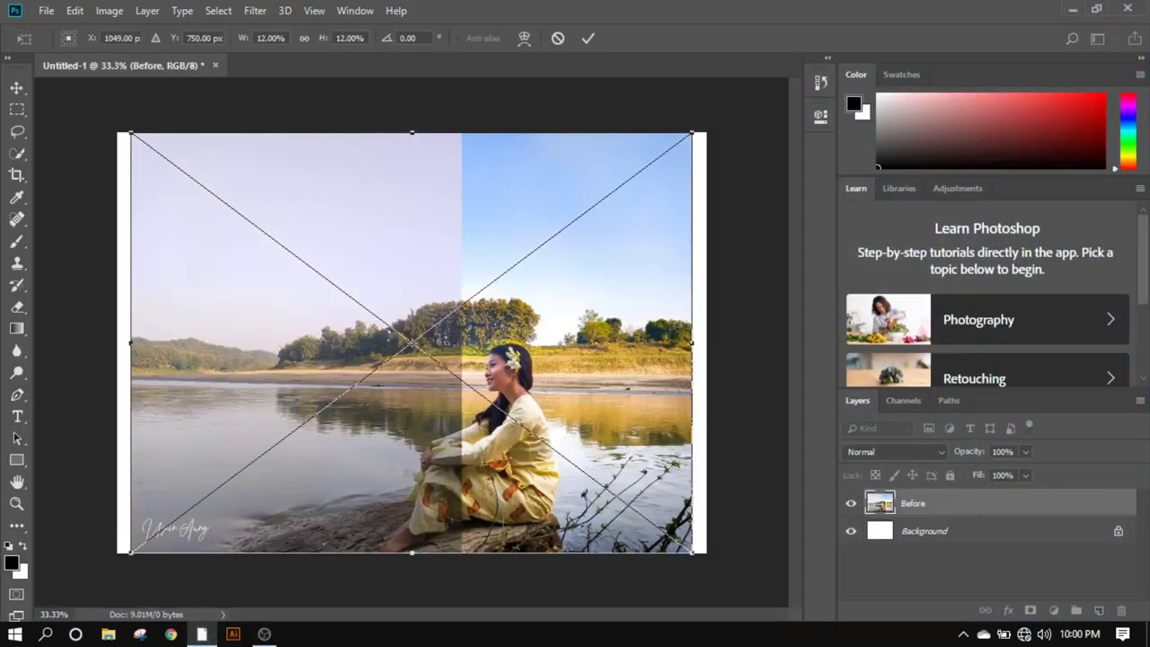
key(p)
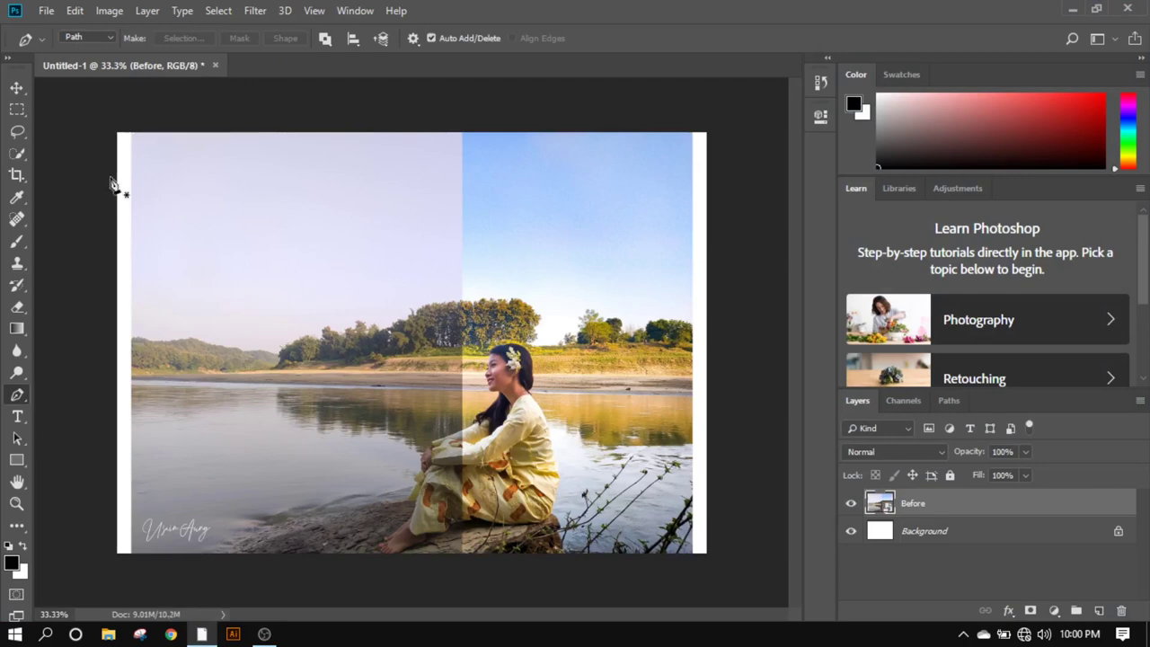
- Undo the image placement and draw a long open spiral-like path with 18 anchor points across the blank canvas using the Pen tool
key(ctrl+z)
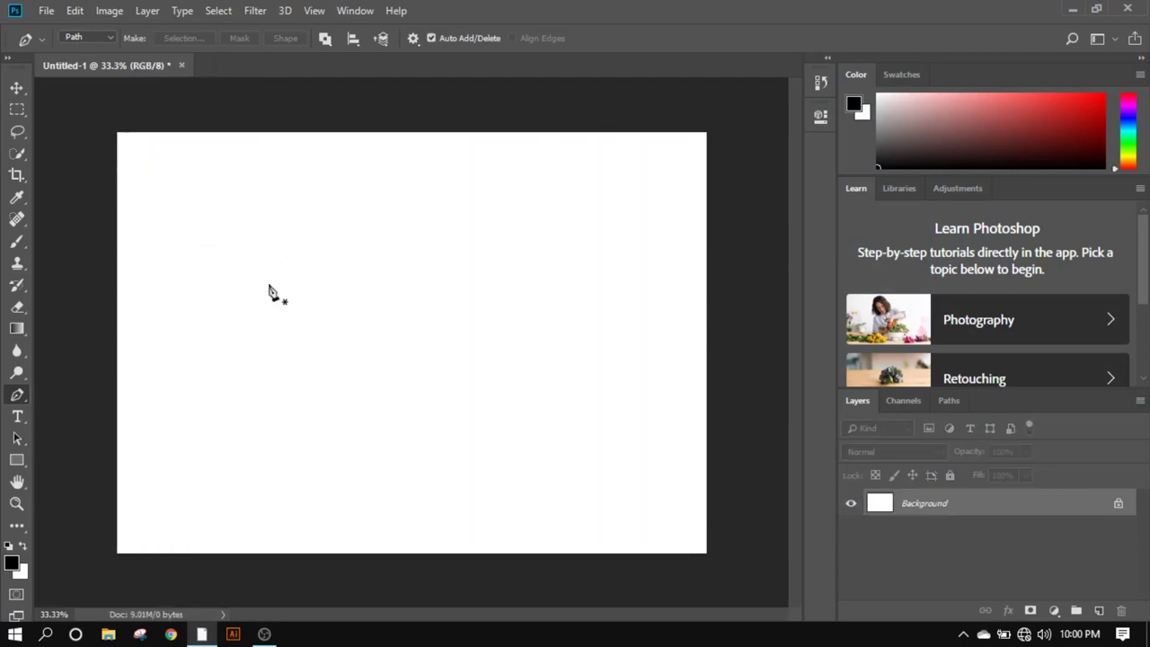
click(268, 282)
drag(388, 229, 495, 235)
drag(573, 285, 607, 214)
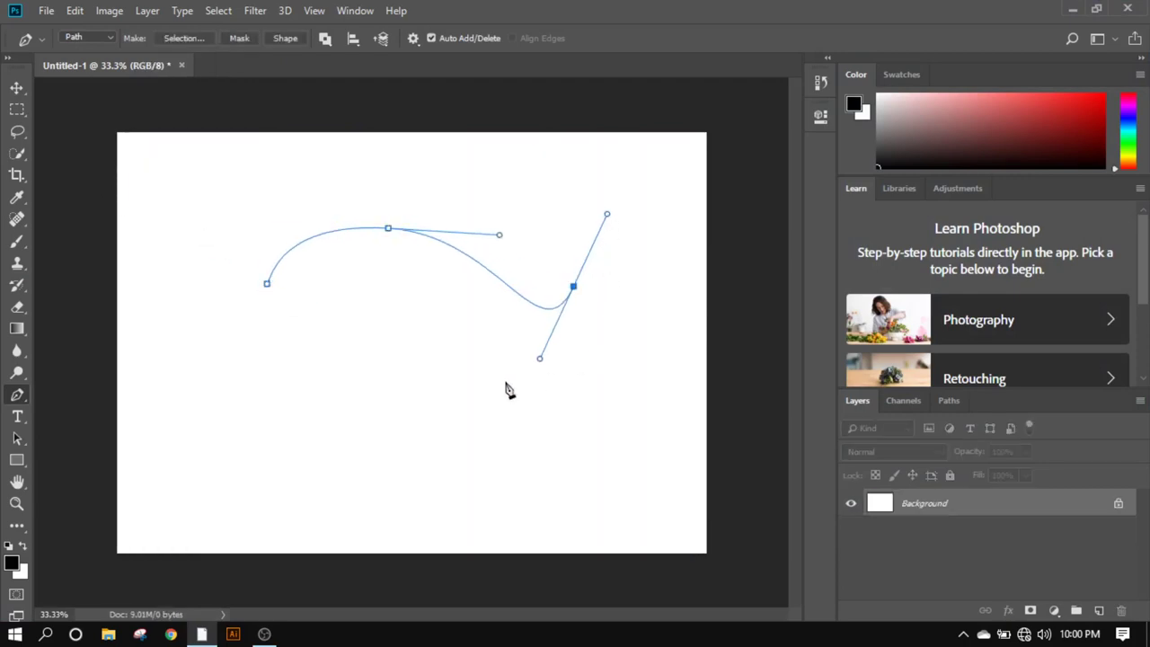
drag(442, 385, 263, 368)
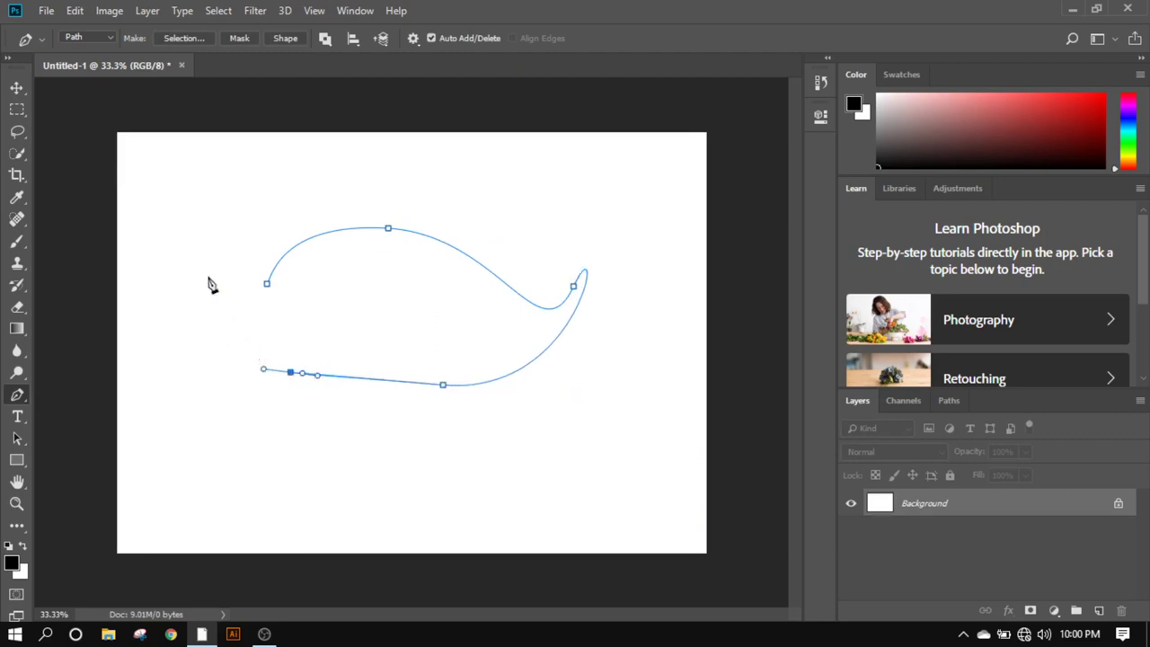
drag(207, 275, 236, 216)
drag(376, 185, 411, 173)
drag(486, 221, 649, 269)
drag(587, 417, 484, 450)
drag(316, 441, 304, 441)
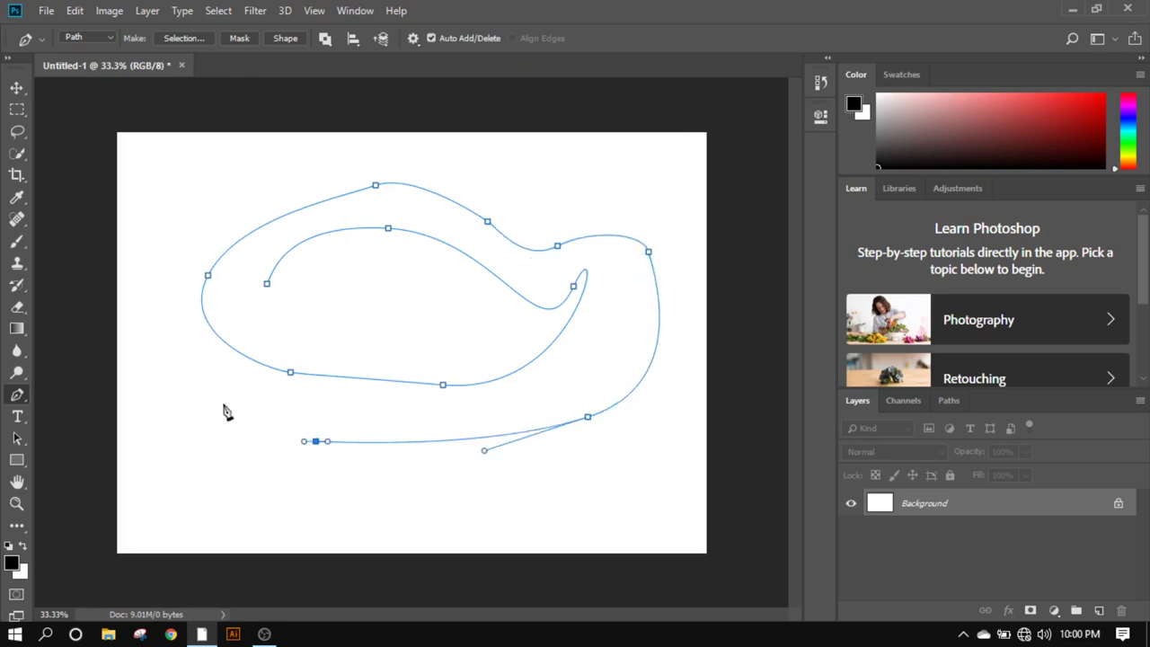
click(197, 352)
click(168, 255)
click(203, 209)
click(290, 168)
click(412, 146)
drag(503, 174, 509, 177)
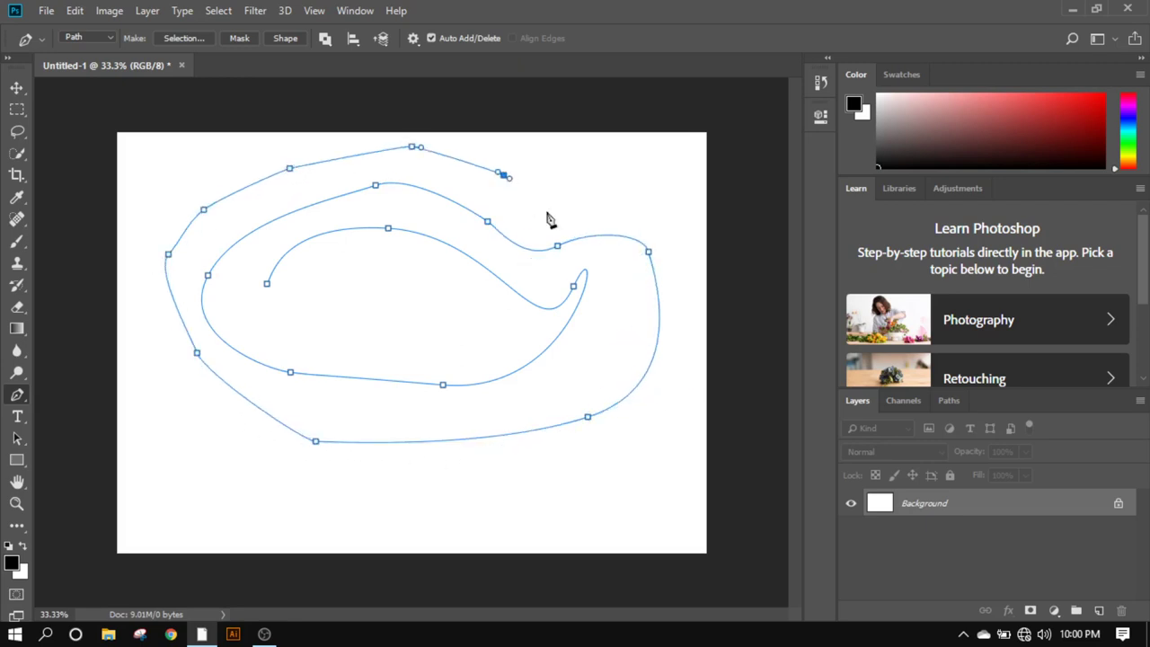
- Switch to the Move tool and quit Photoshop without saving the changes to the Untitled-1 document
click(16, 88)
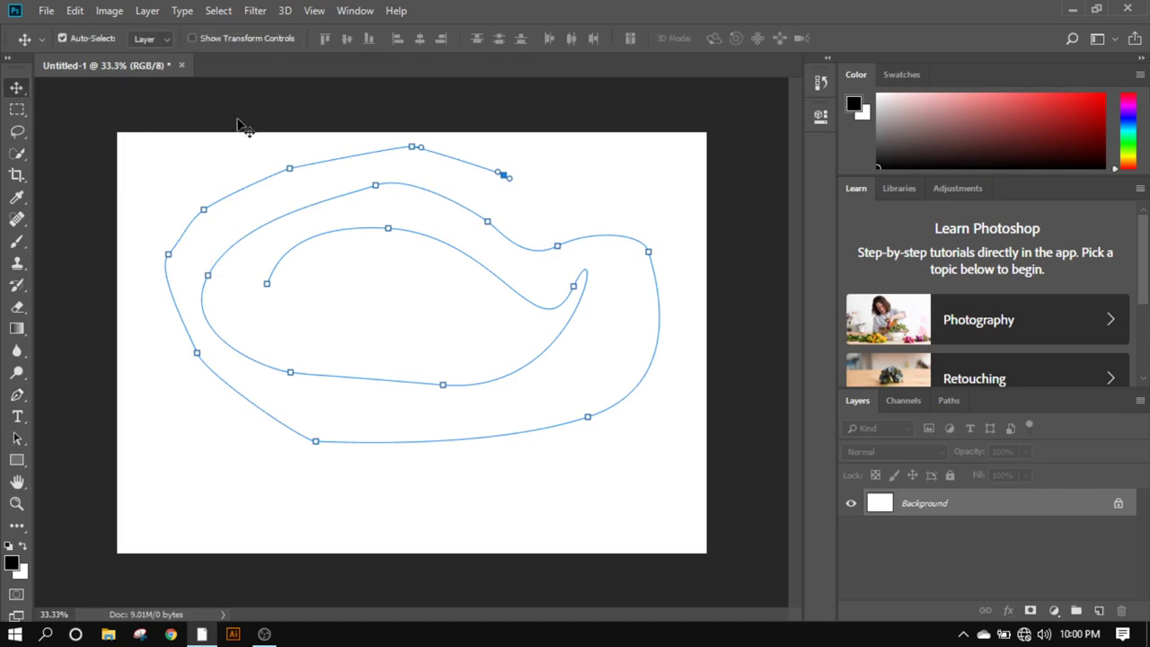
click(1139, 16)
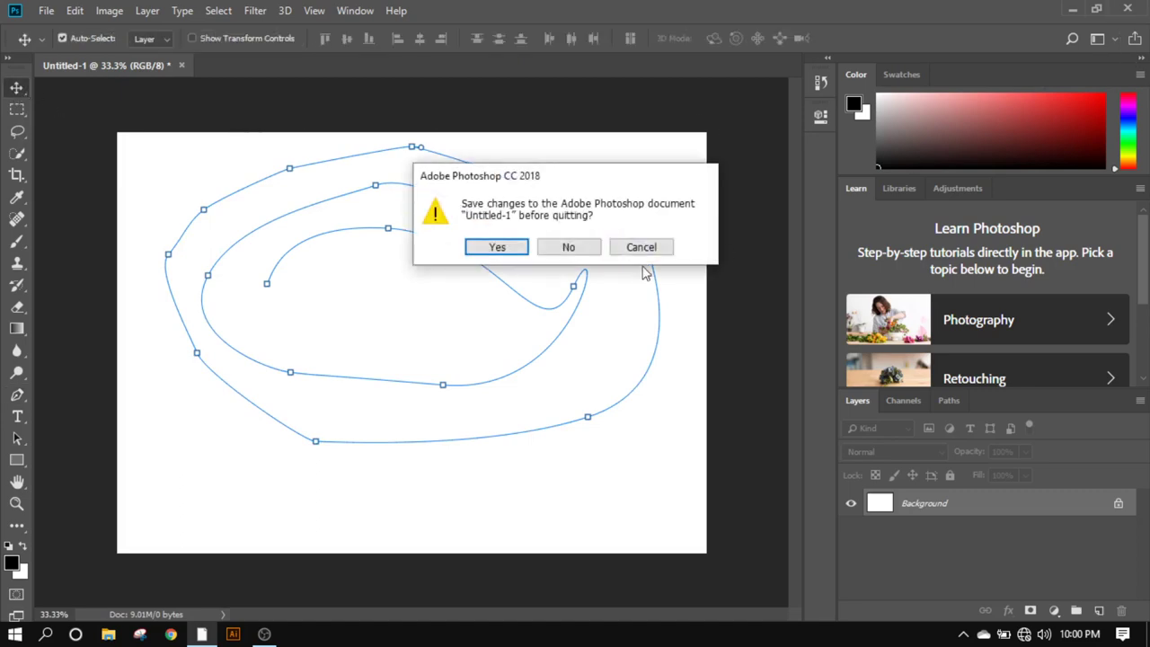
click(570, 248)
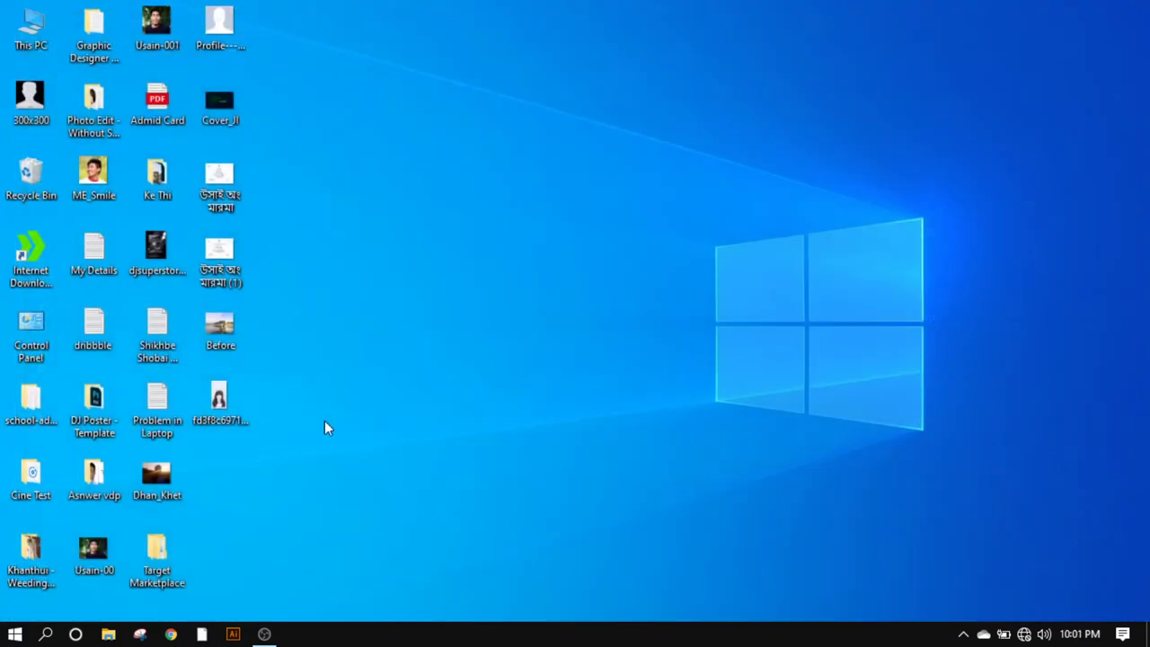